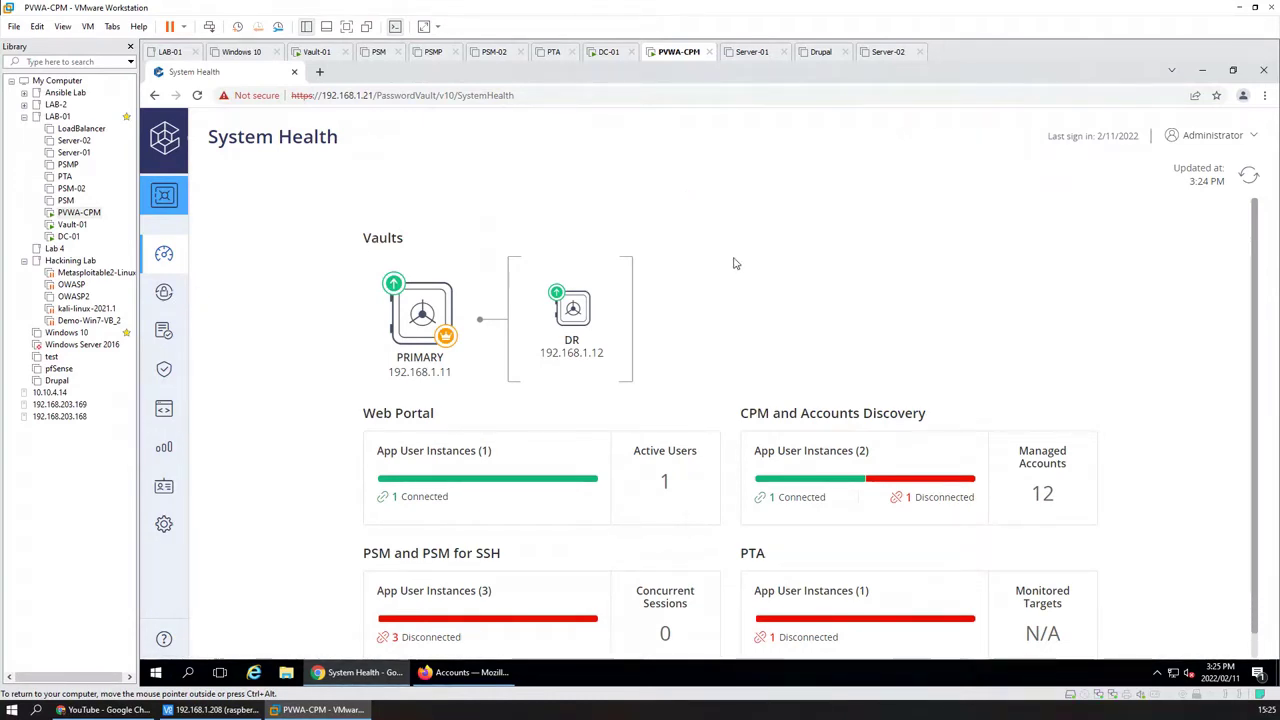
Step: Open the full Accounts list, check user4's adm-user4 details in Firefox, and return to the administrator window
left_click(164, 295)
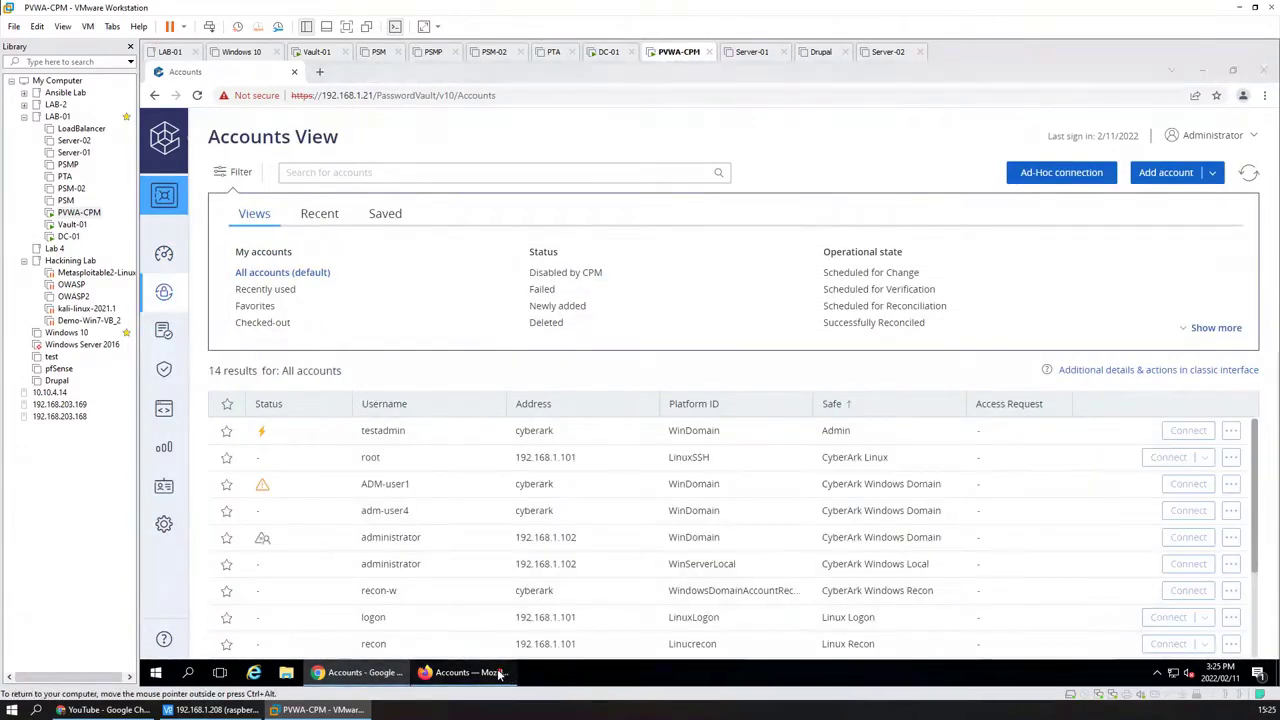
left_click(462, 672)
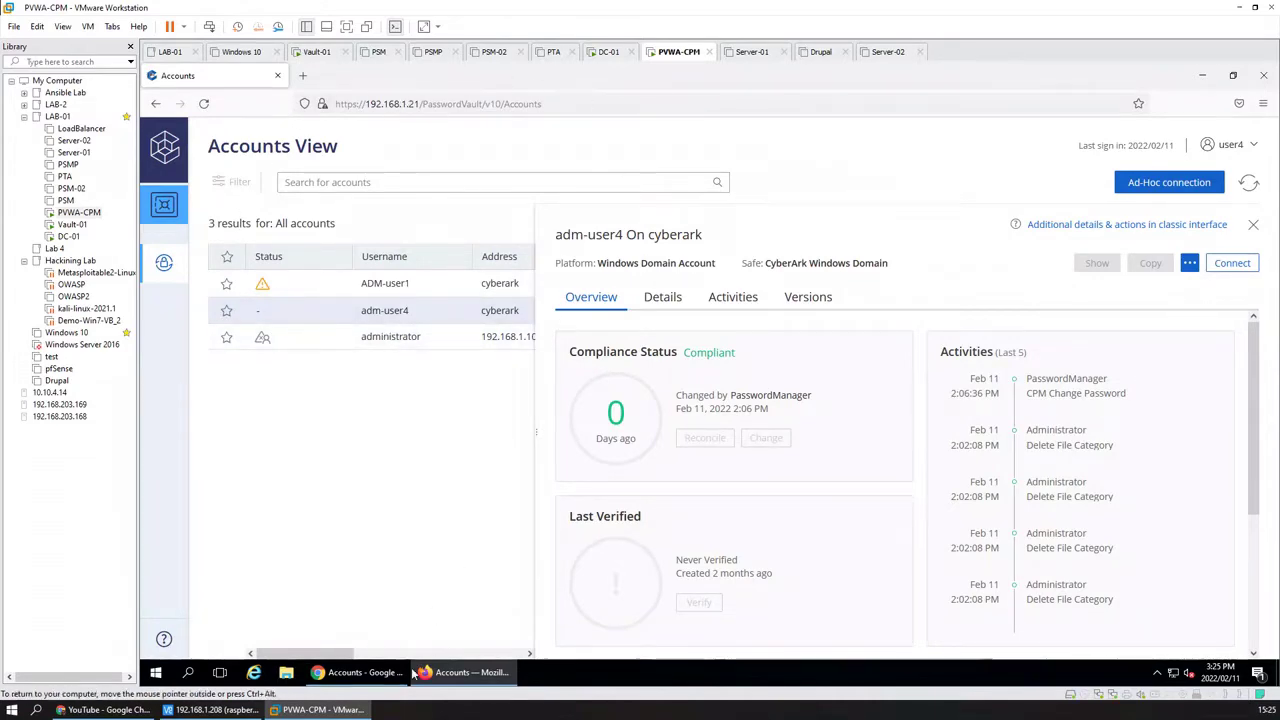
left_click(360, 672)
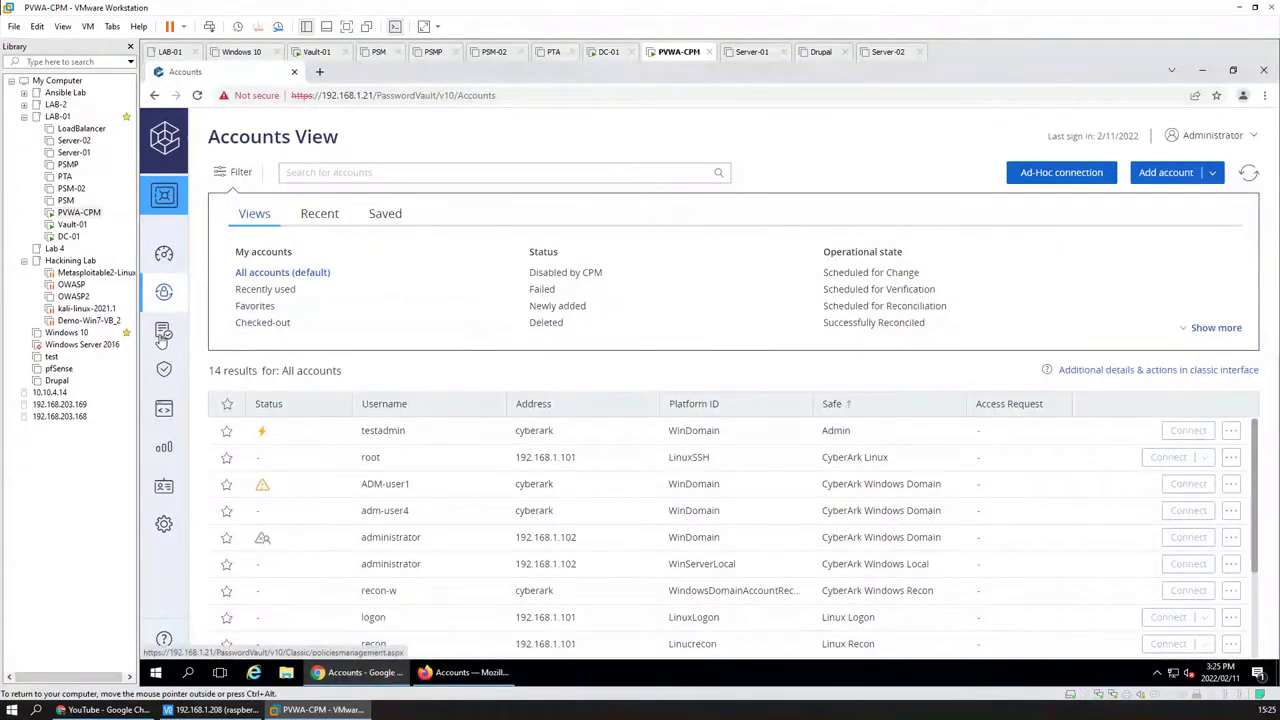
Step: Open the CyberArk Windows Domain safe's Members list under Policies > Safes
left_click(163, 336)
left_click(200, 386)
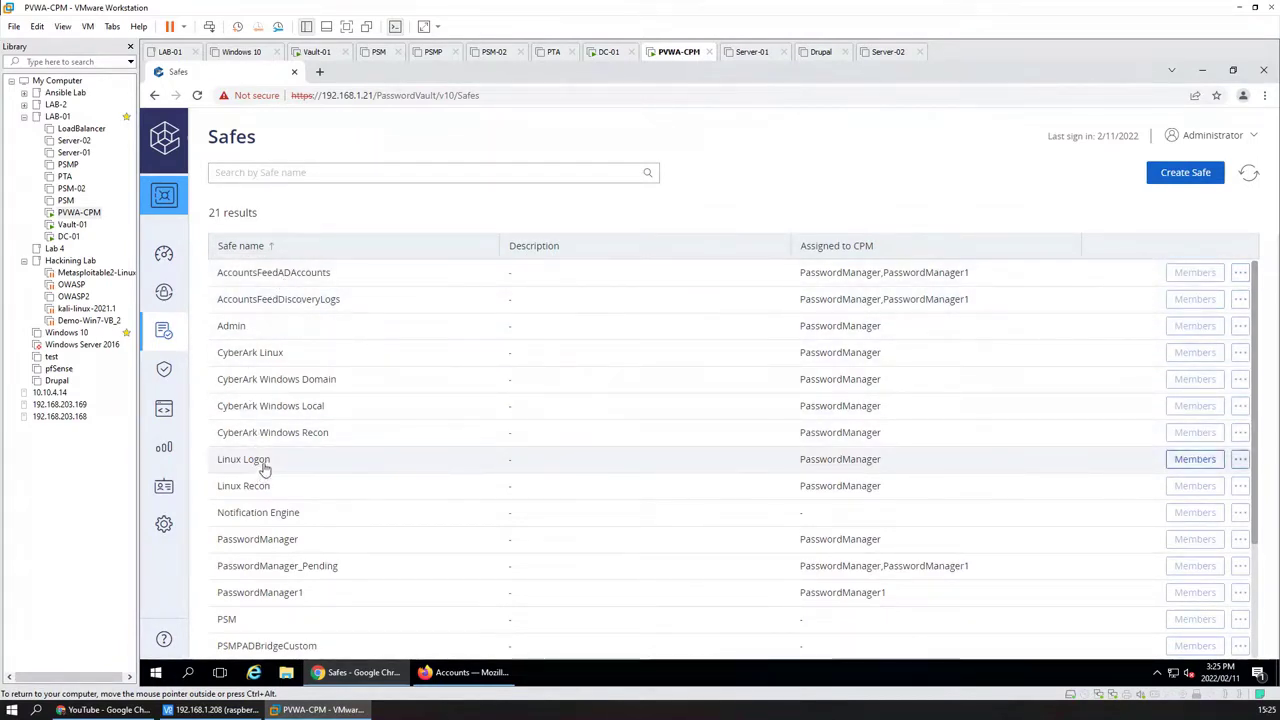
left_click(297, 386)
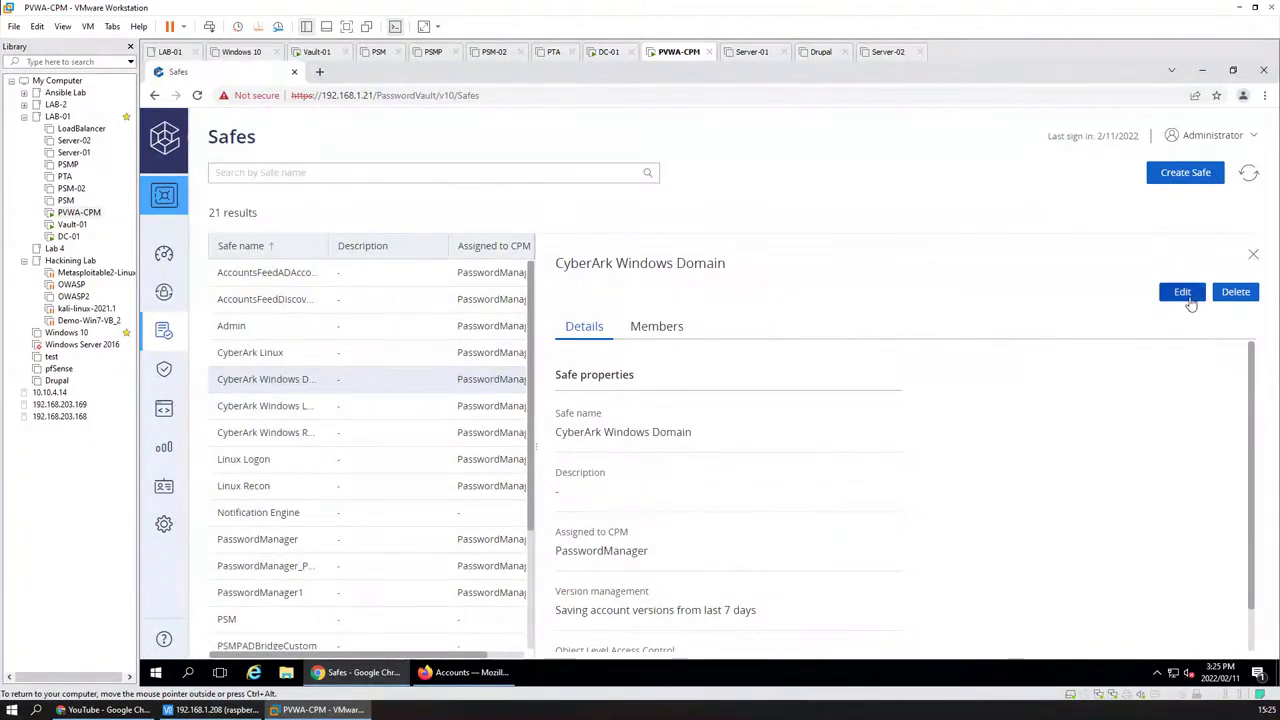
left_click(674, 328)
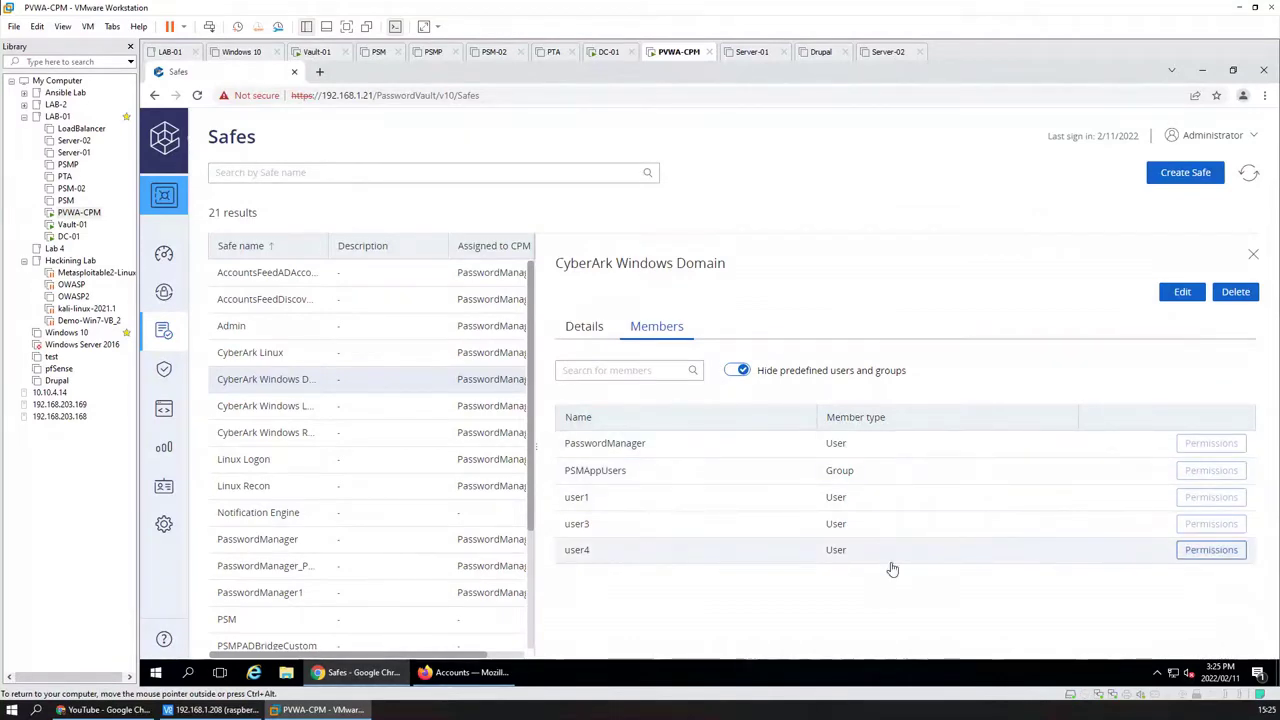
Step: Tick Retrieve accounts under Access in user4's permissions and save
left_click(1212, 550)
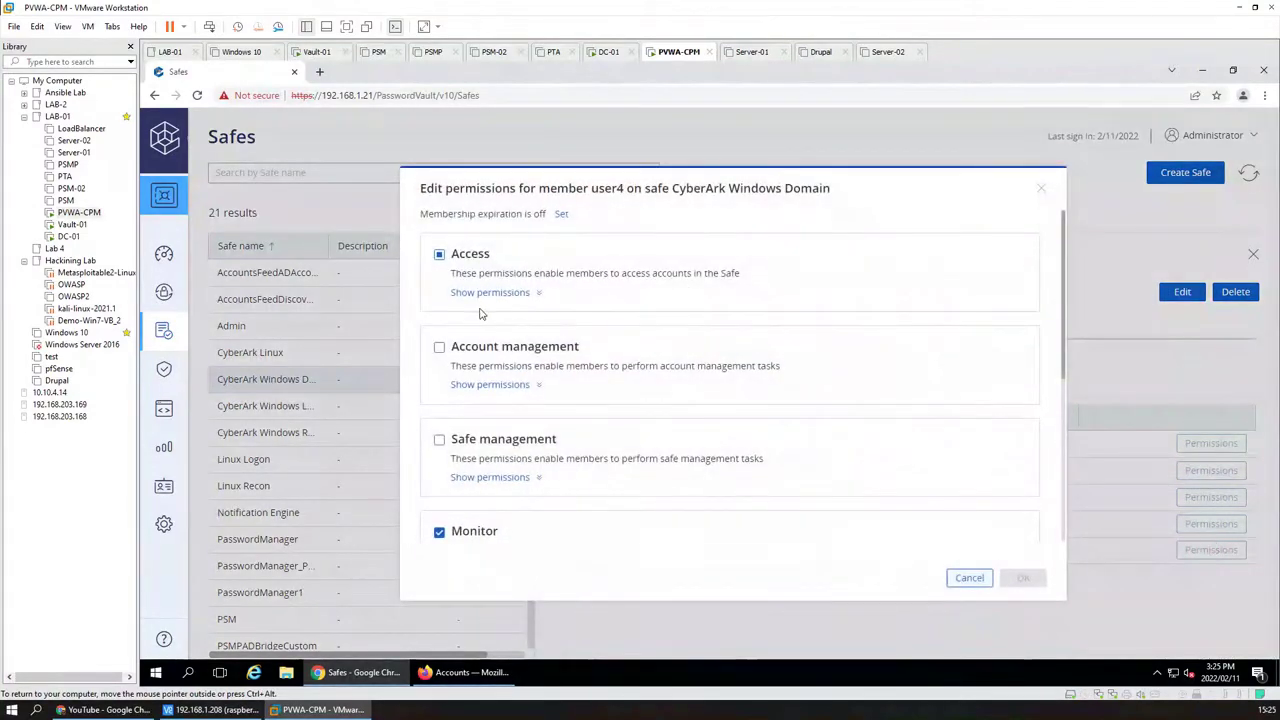
scroll(485, 318, "down", 1)
scroll(505, 335, "up", 1)
left_click(492, 292)
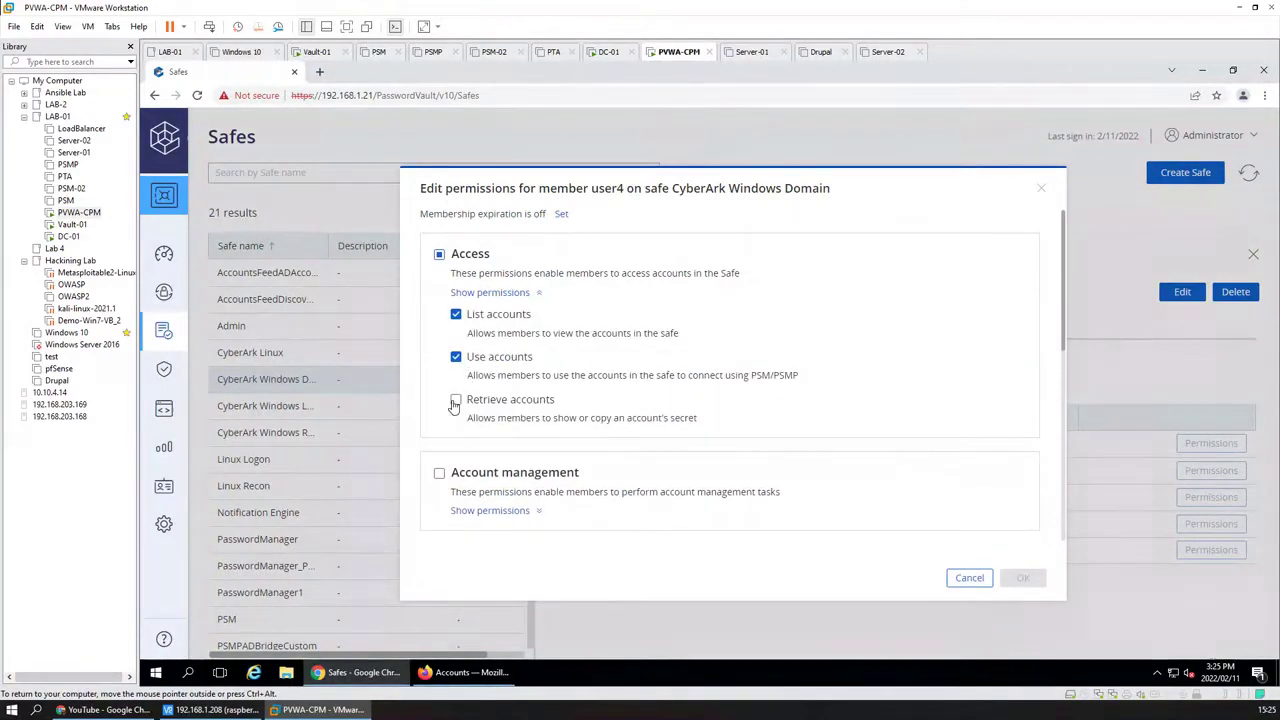
left_click(456, 400)
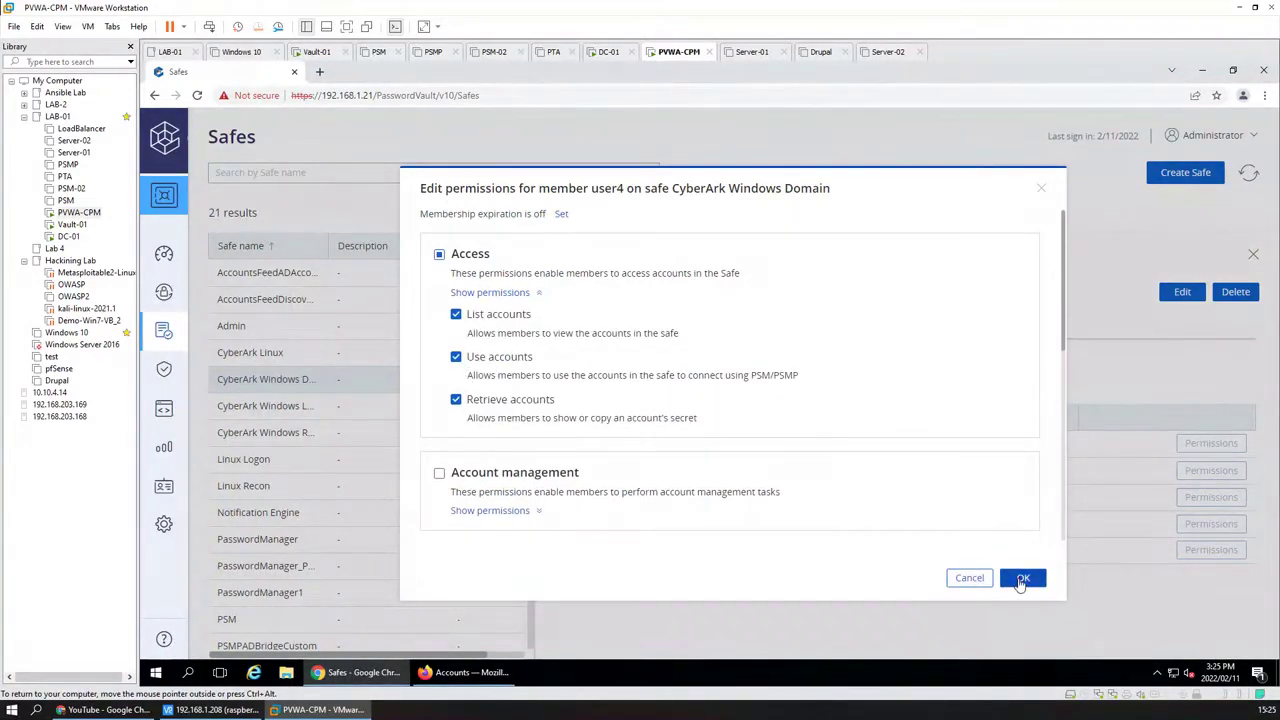
left_click(1021, 578)
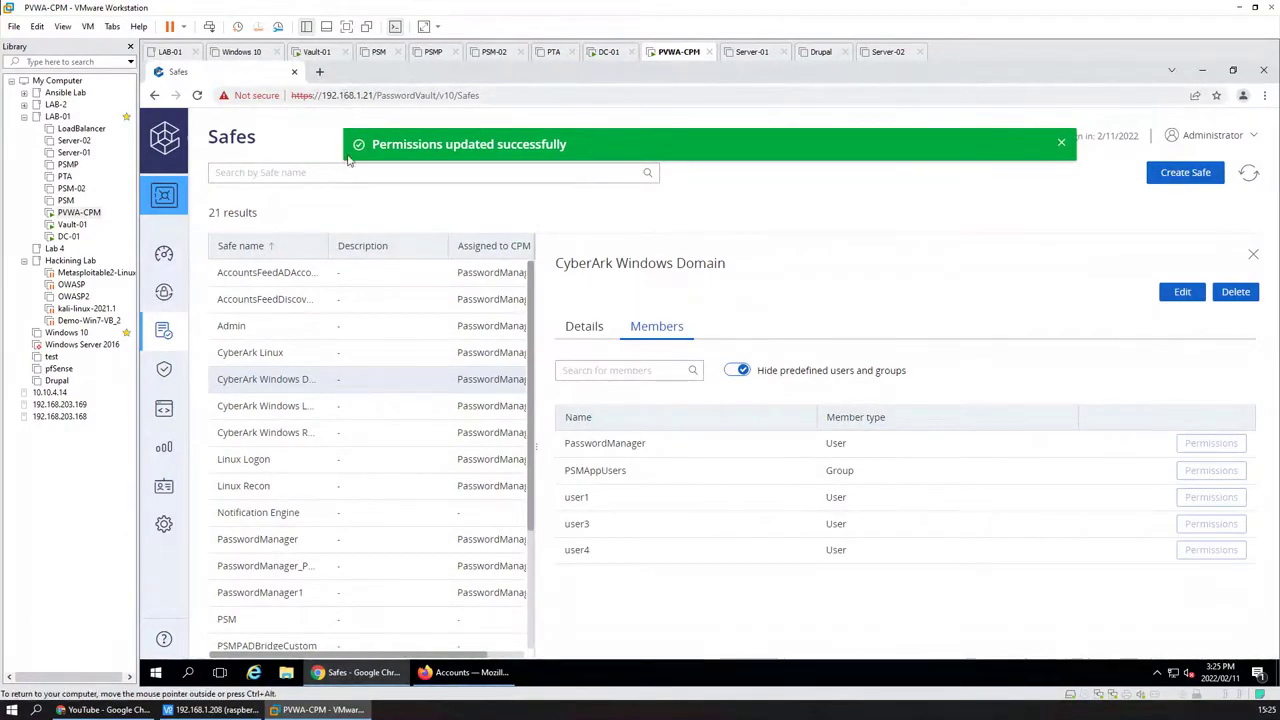
Step: In user4's window, refresh and open adm-user4's details in the classic interface
left_click(465, 672)
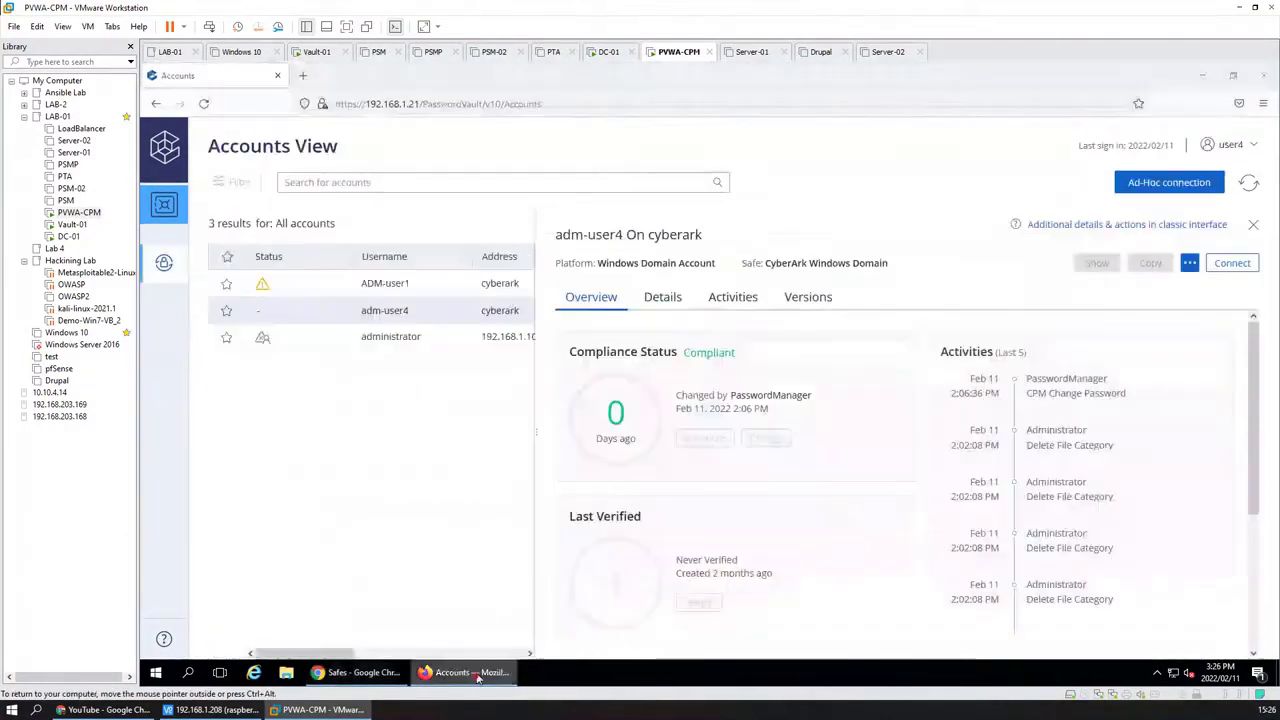
left_click(1247, 183)
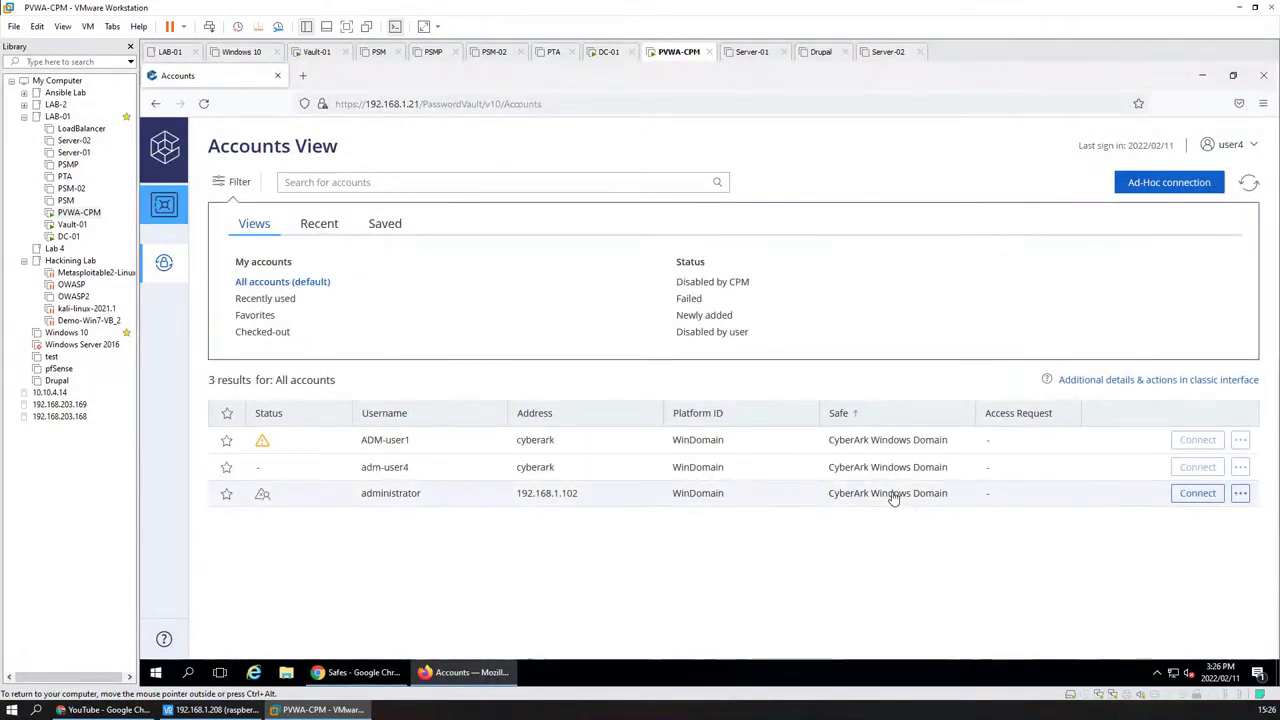
left_click(890, 470)
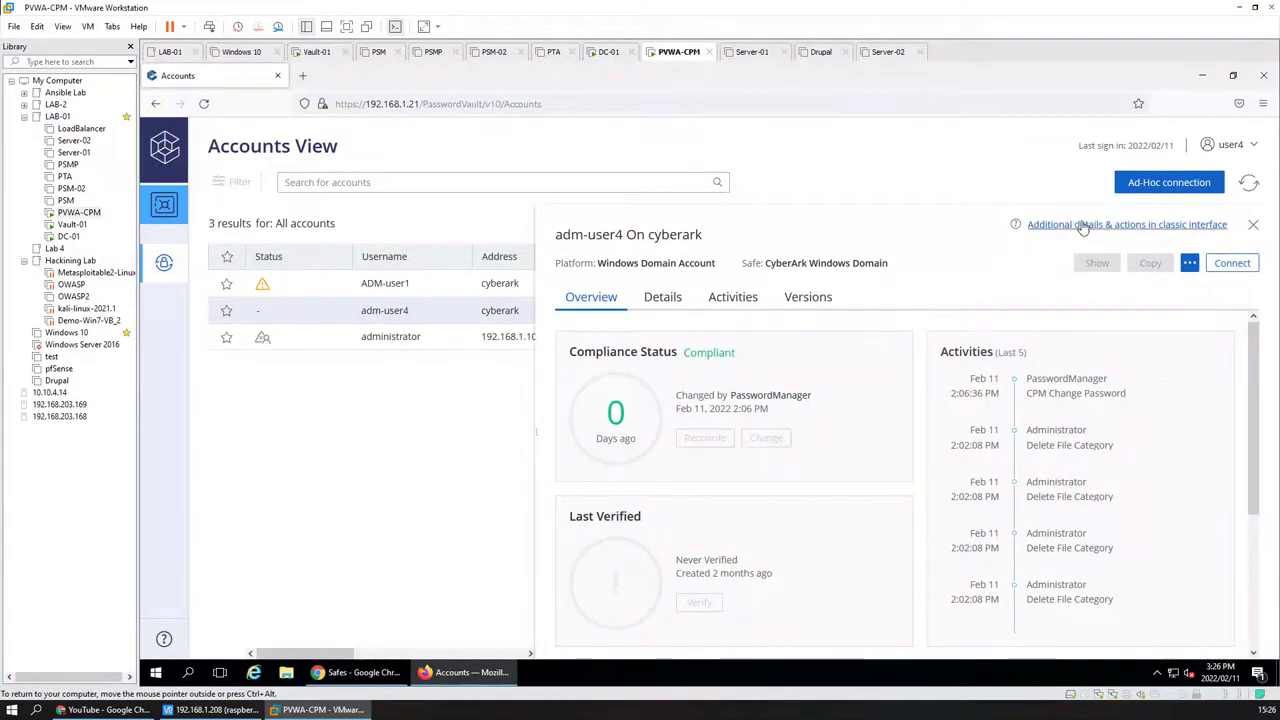
left_click(1083, 226)
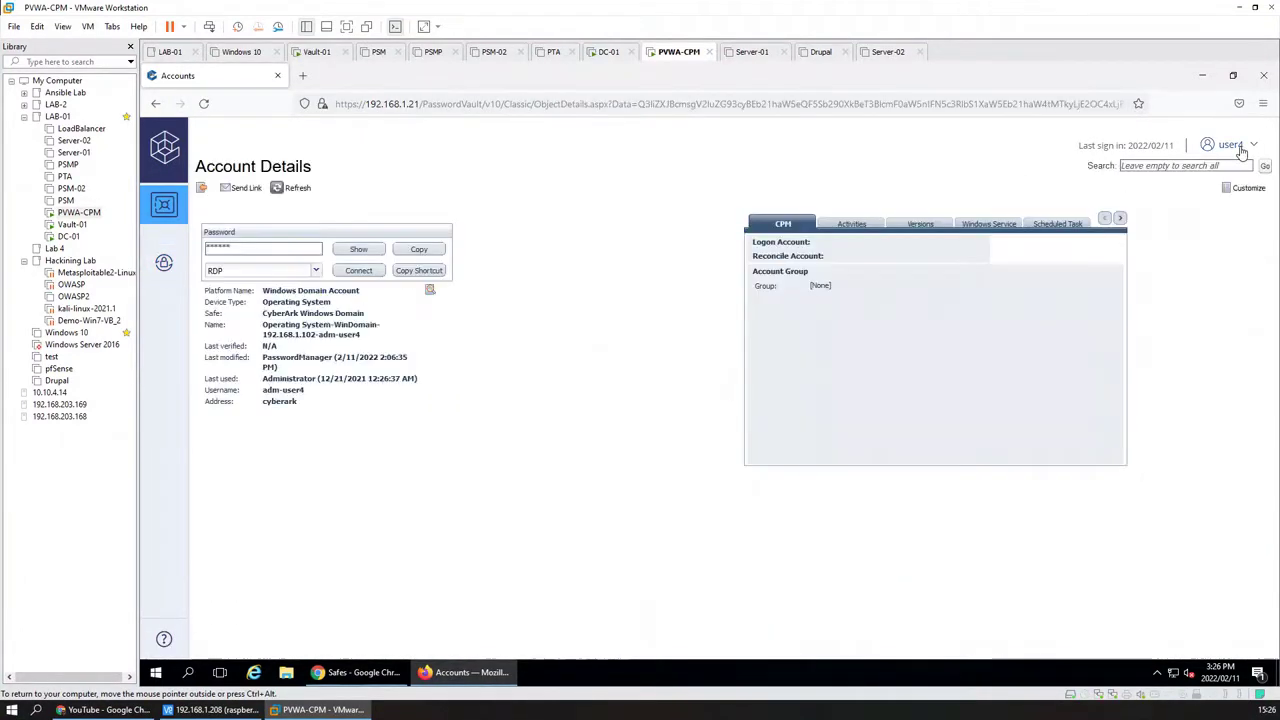
Step: Sign user4 out and back in via LDAP using the saved login
left_click(1236, 146)
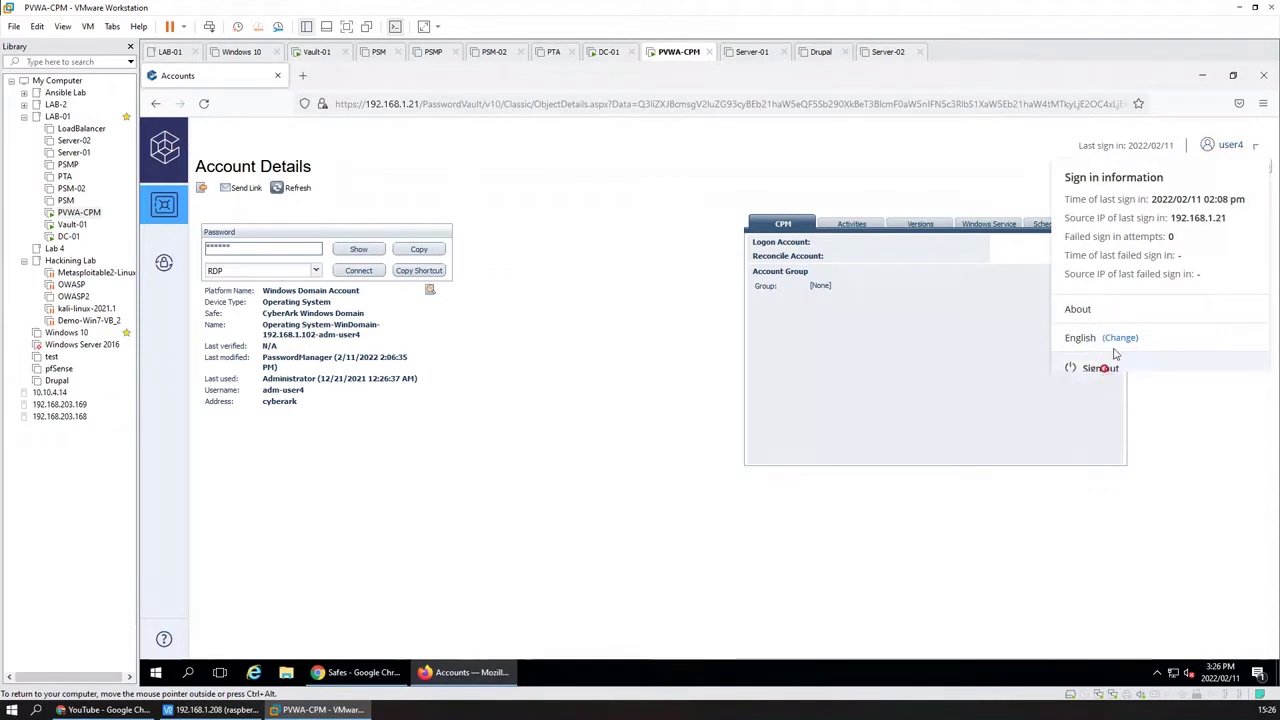
left_click(1102, 367)
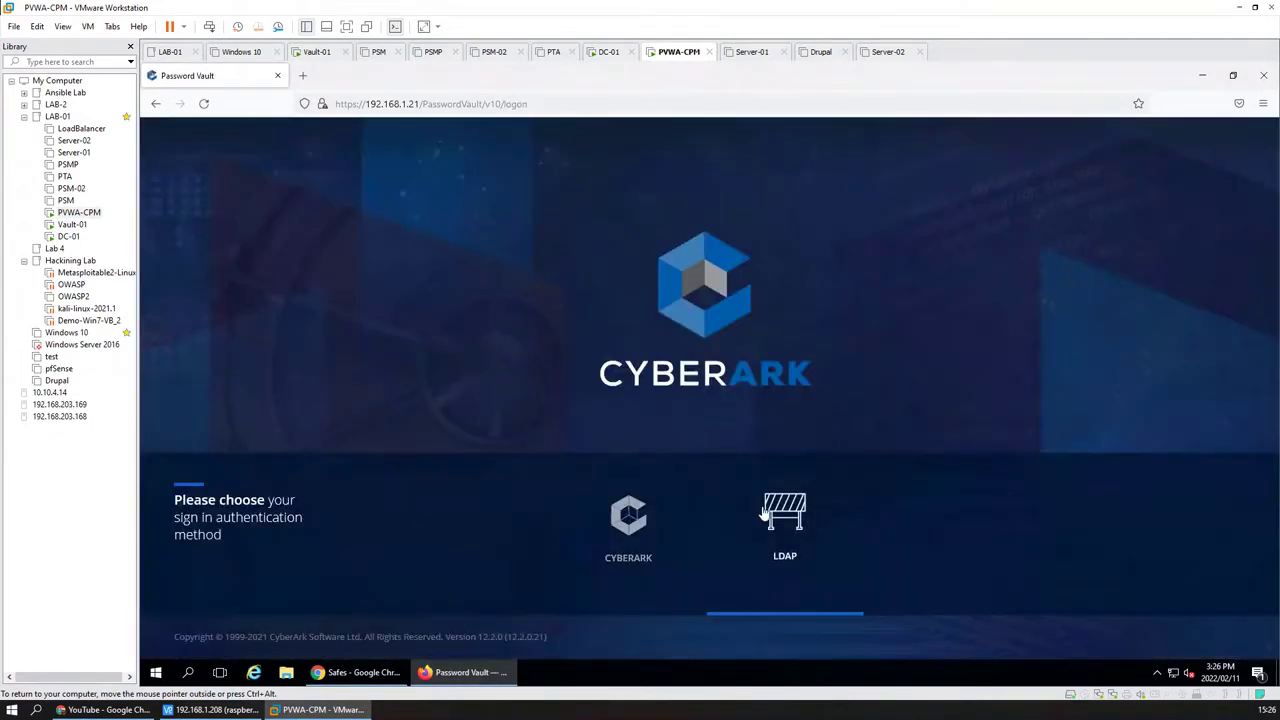
left_click(763, 513)
left_click(700, 500)
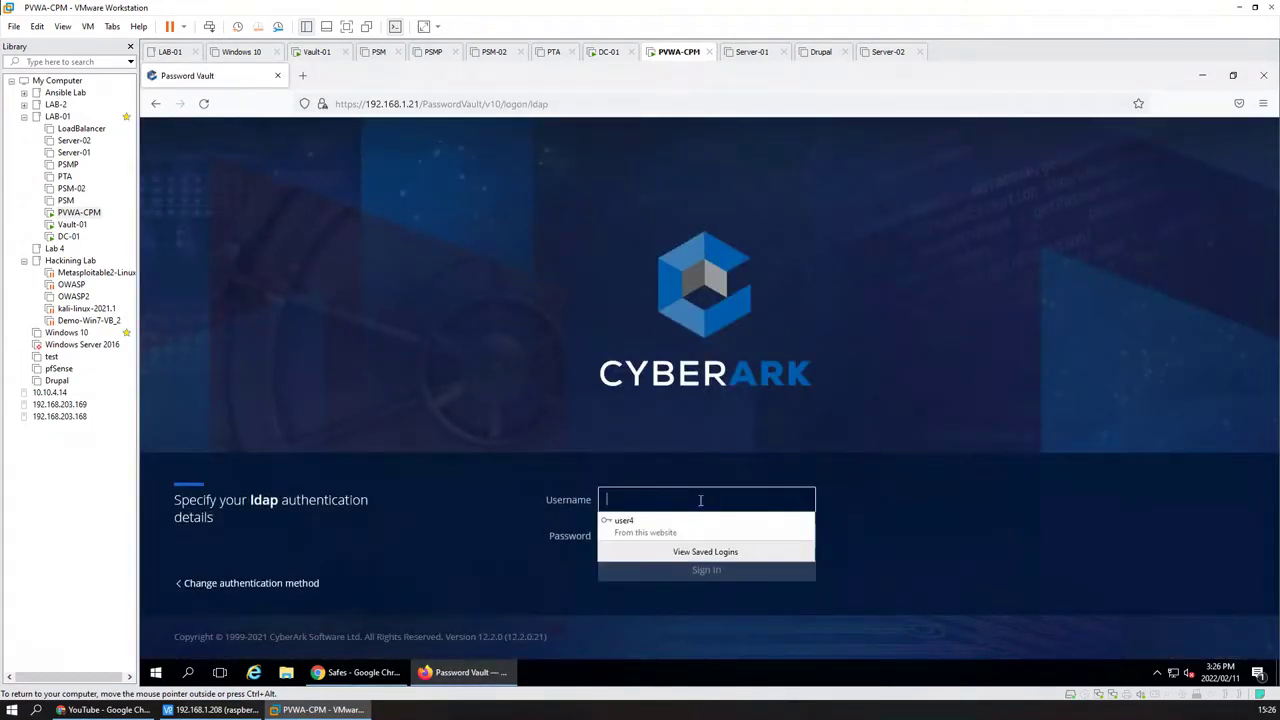
left_click(686, 523)
left_click(674, 569)
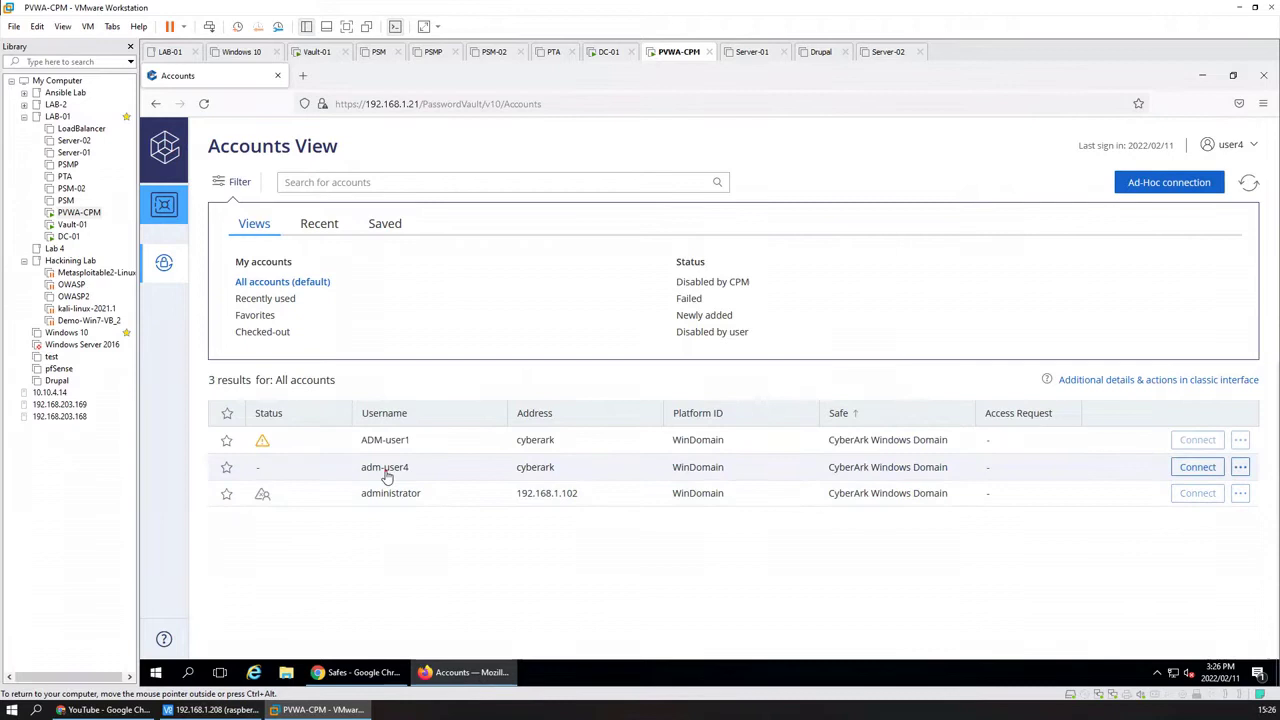
Step: Reveal the adm-user4 password with reason 'a', then close it
left_click(387, 472)
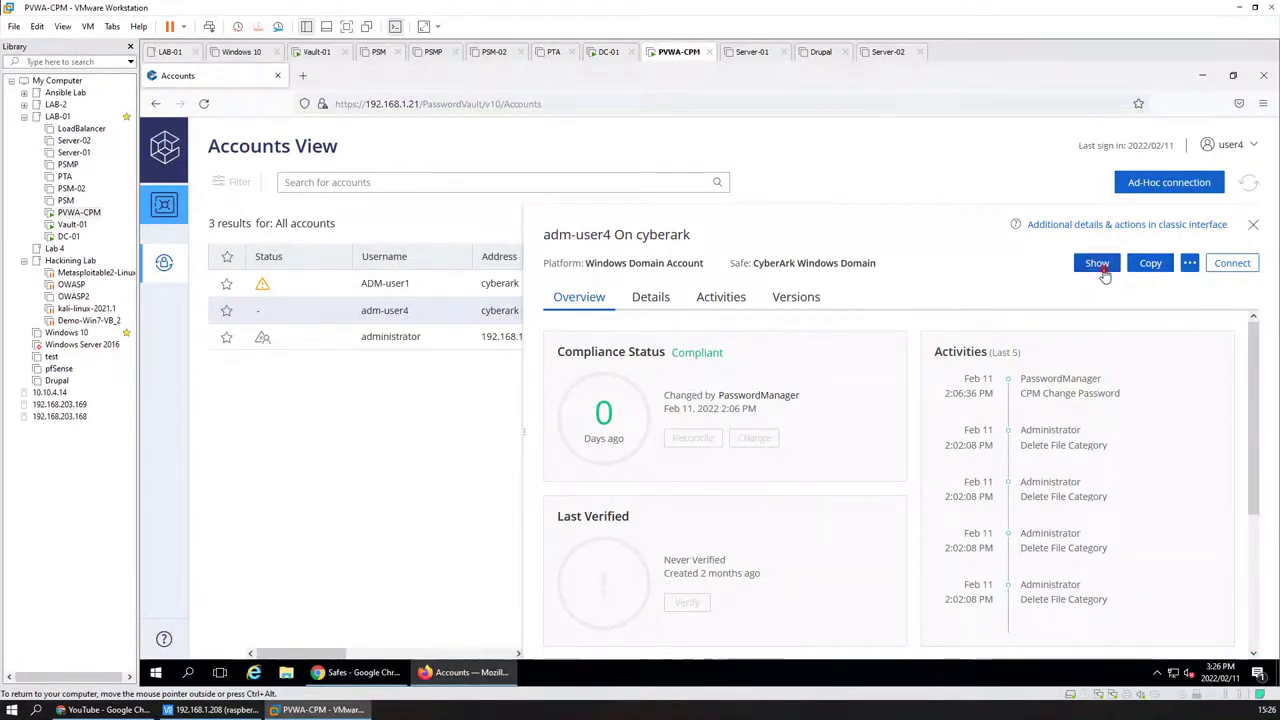
left_click(1098, 265)
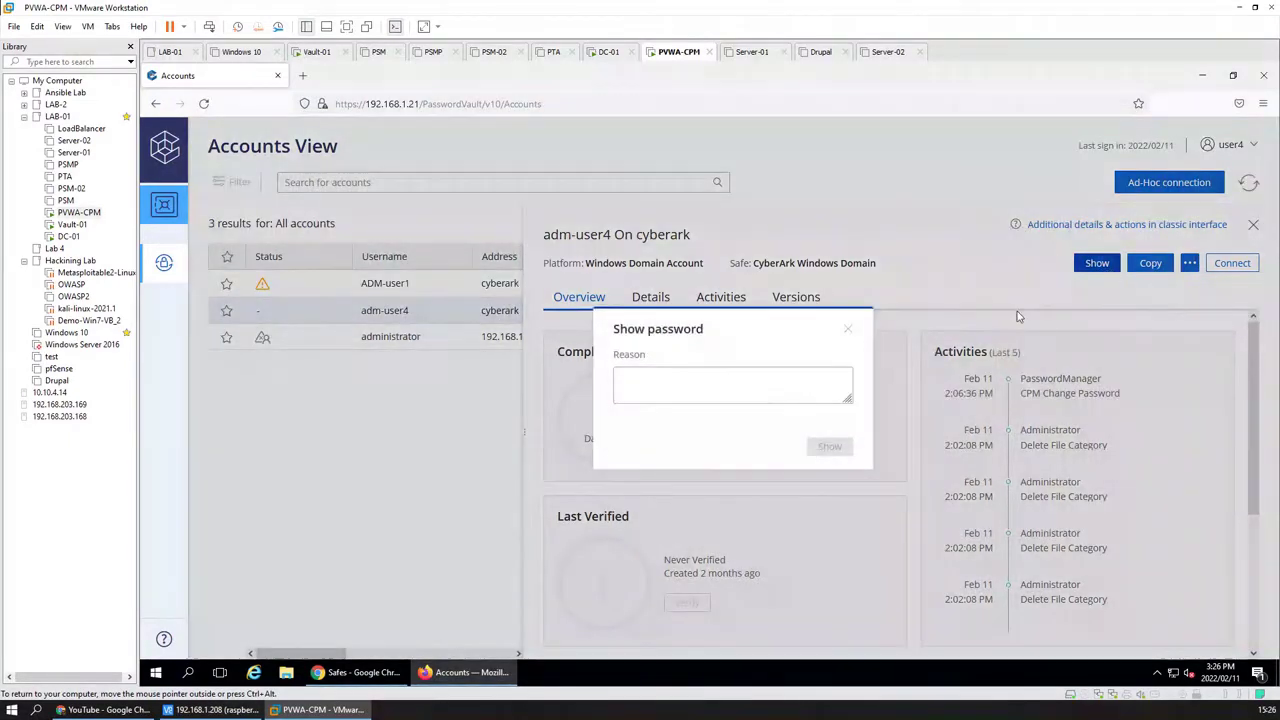
left_click(714, 383)
type("a")
left_click(822, 448)
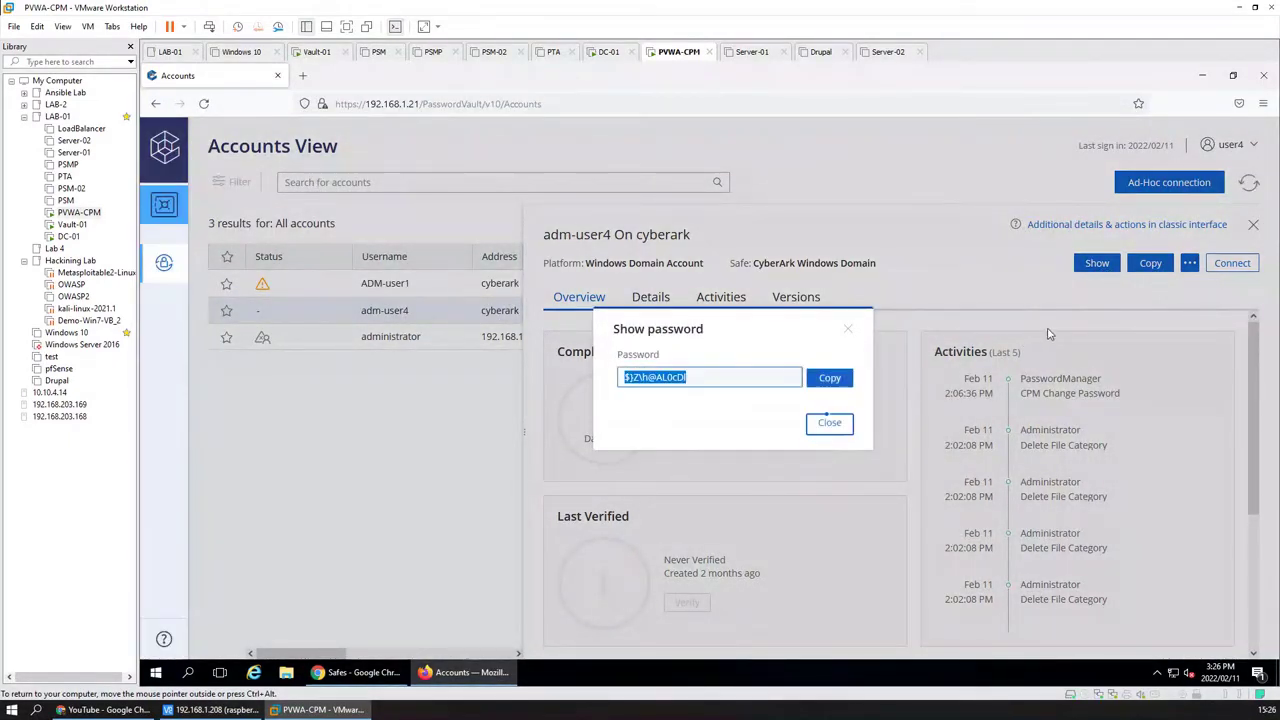
left_click(828, 423)
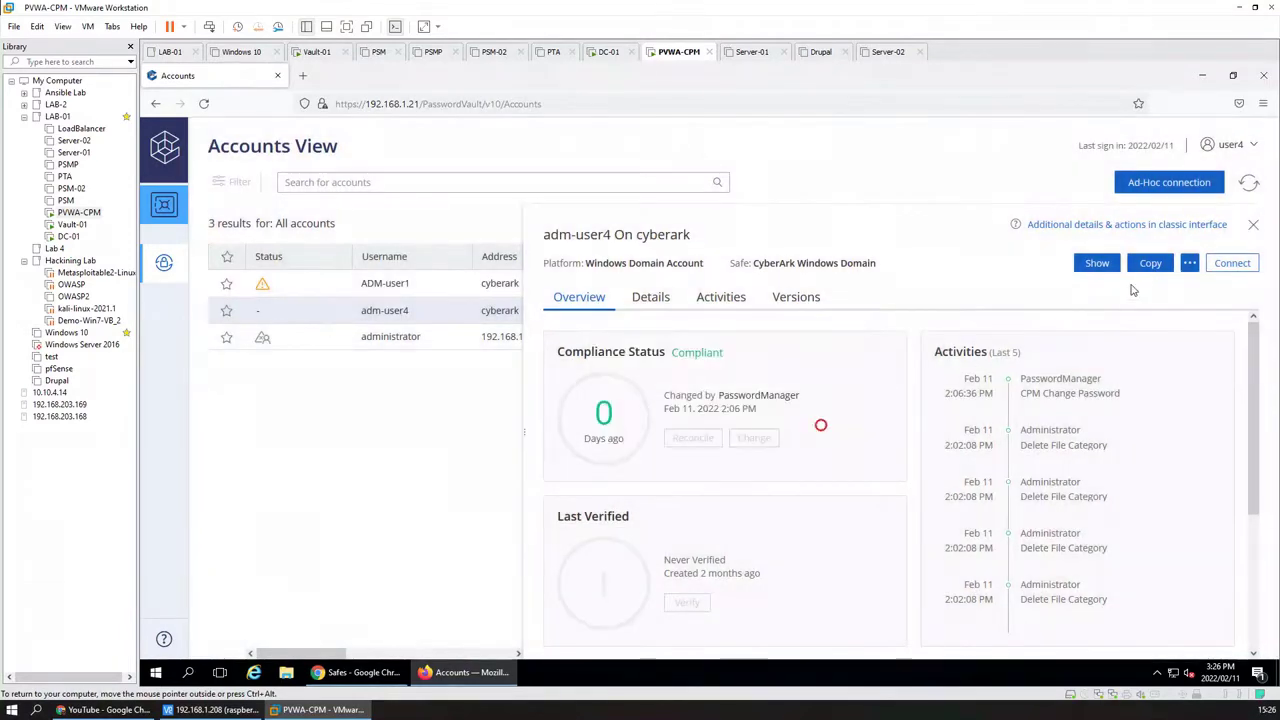
Step: Copy the adm-user4 password with reason 'a' and return to the administrator's safe members window
left_click(1147, 267)
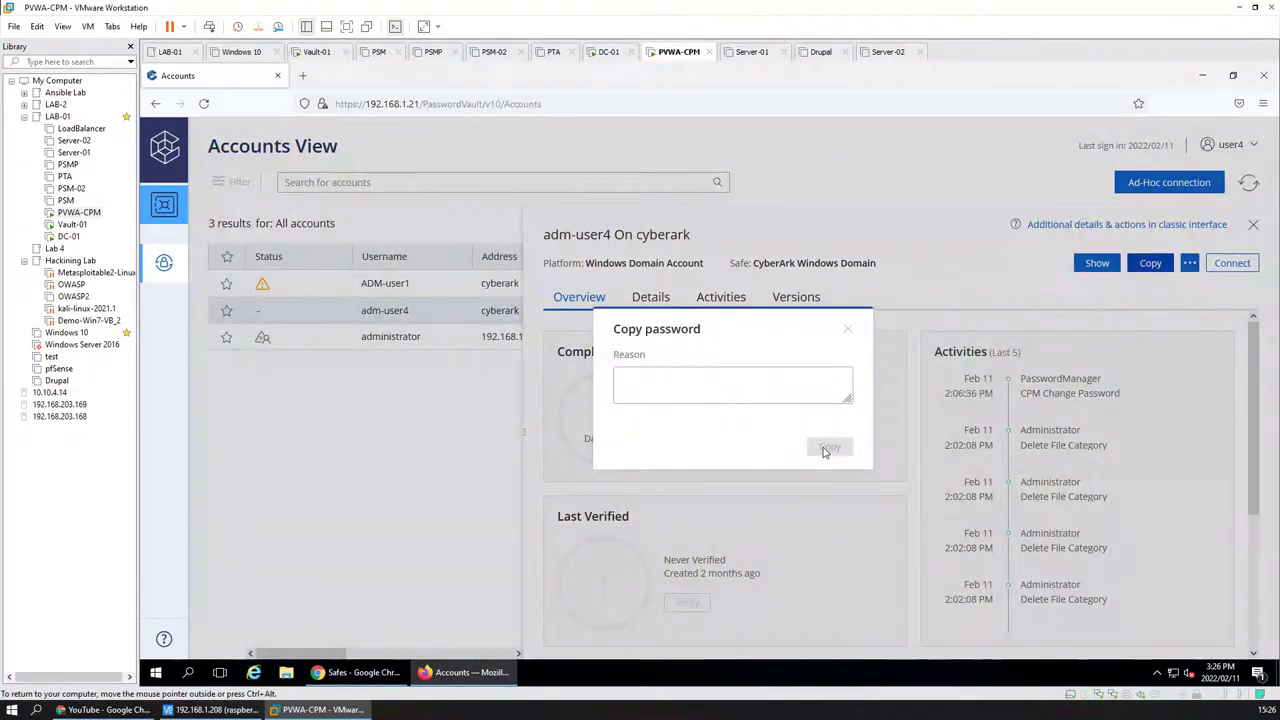
left_click(770, 385)
type("a")
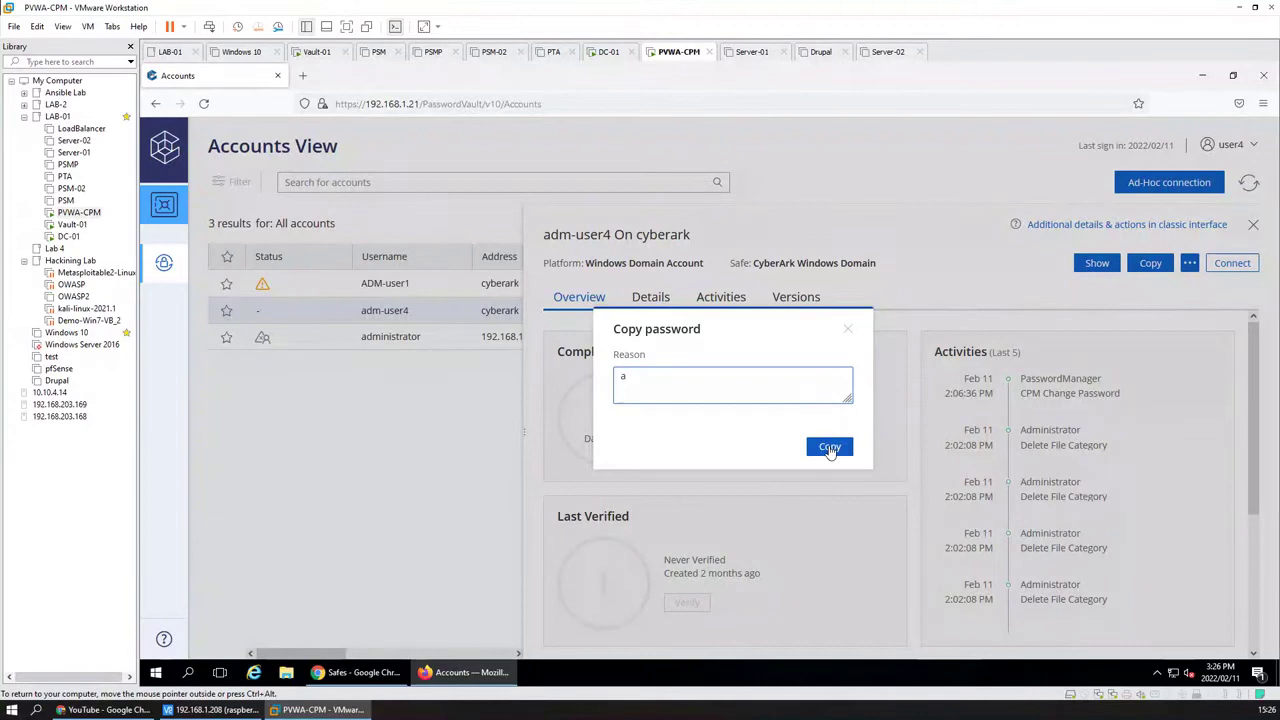
left_click(829, 446)
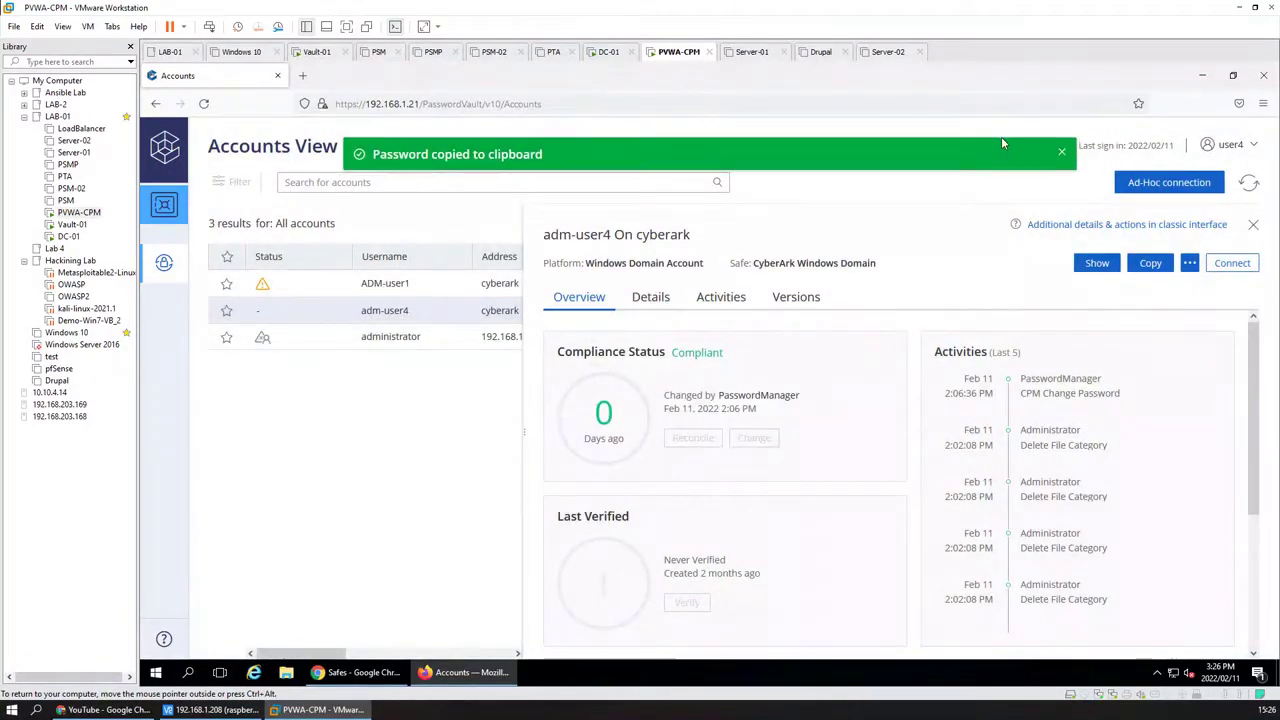
left_click(355, 672)
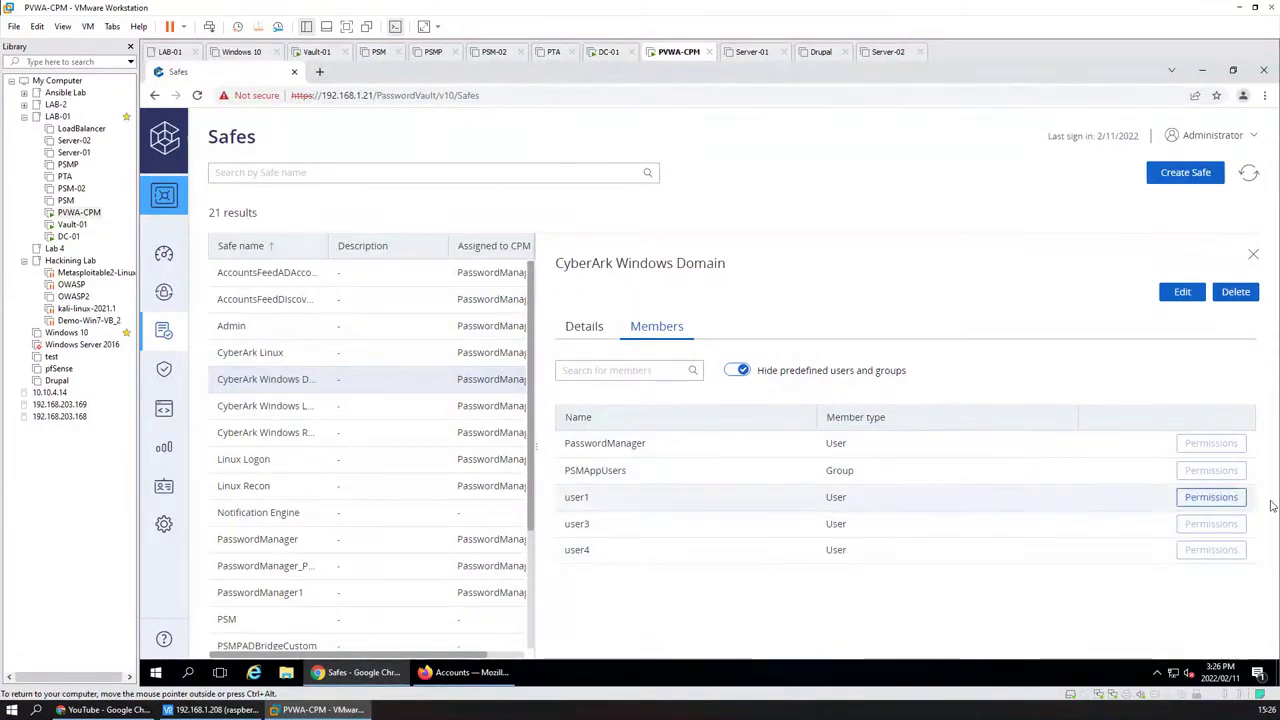
Step: Untick user4's Retrieve accounts under Access, save, refresh the members, and close the safe details
left_click(1230, 551)
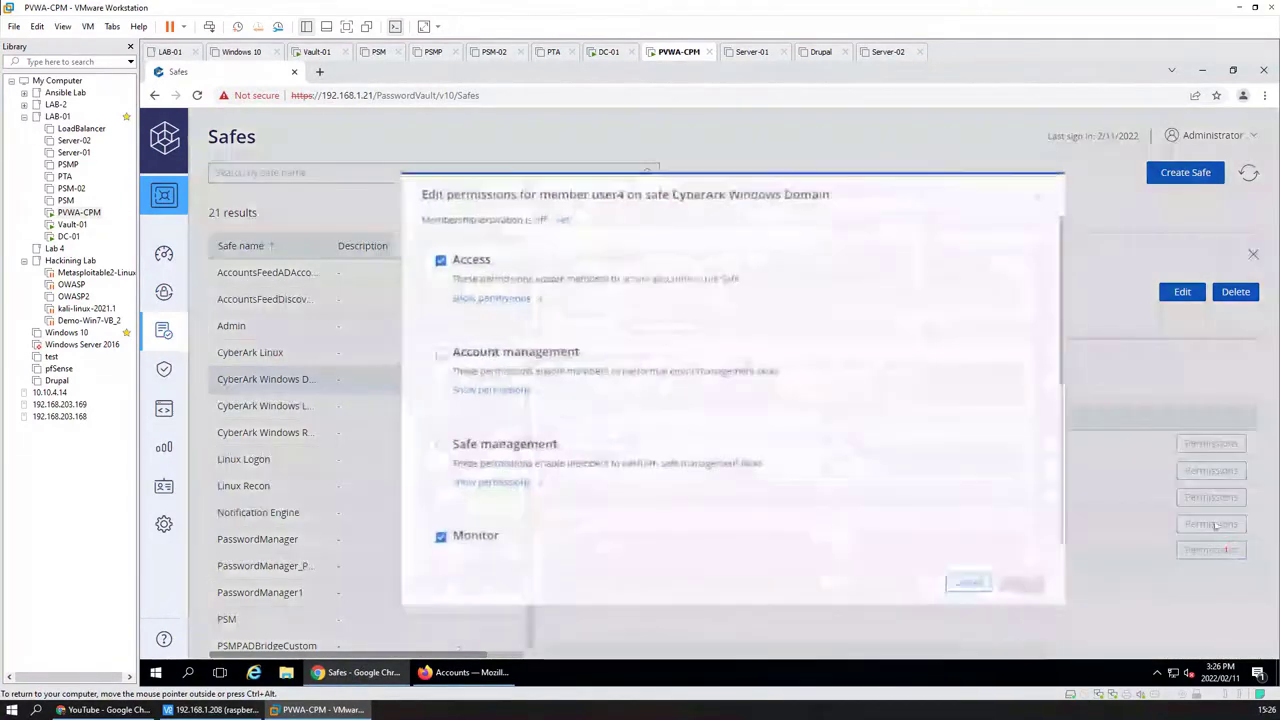
left_click(497, 292)
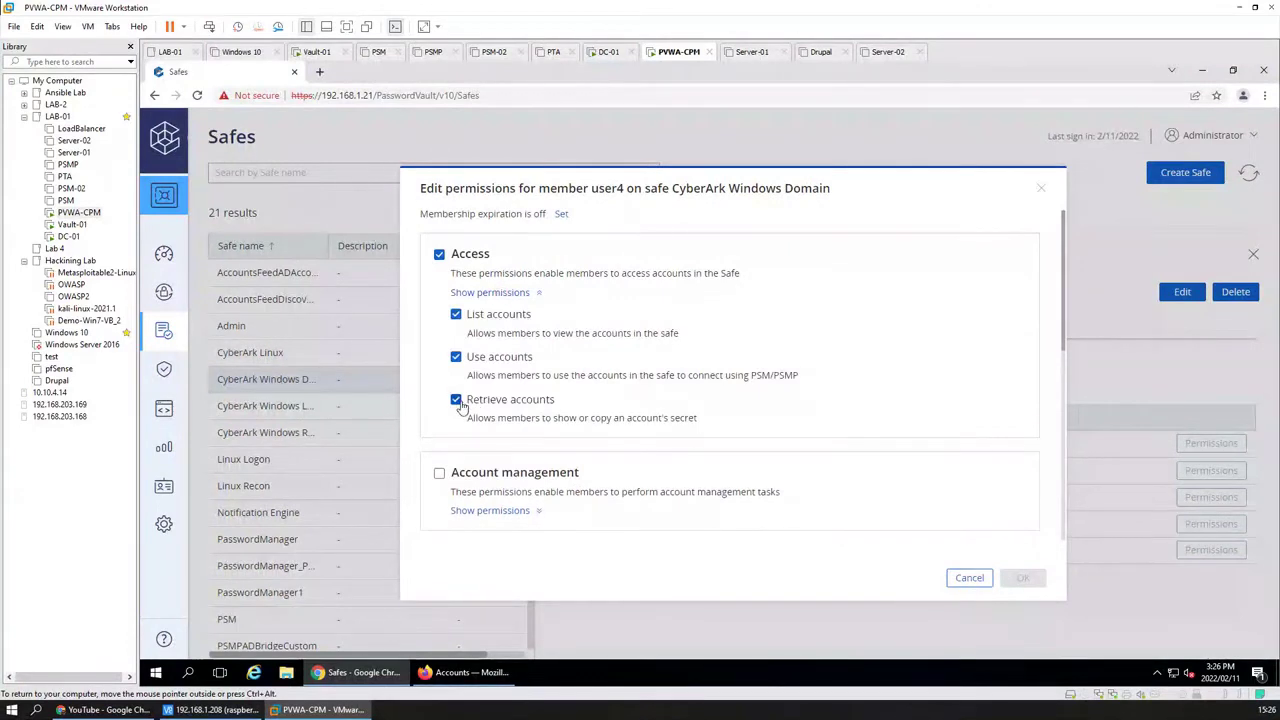
left_click(458, 401)
left_click(1025, 586)
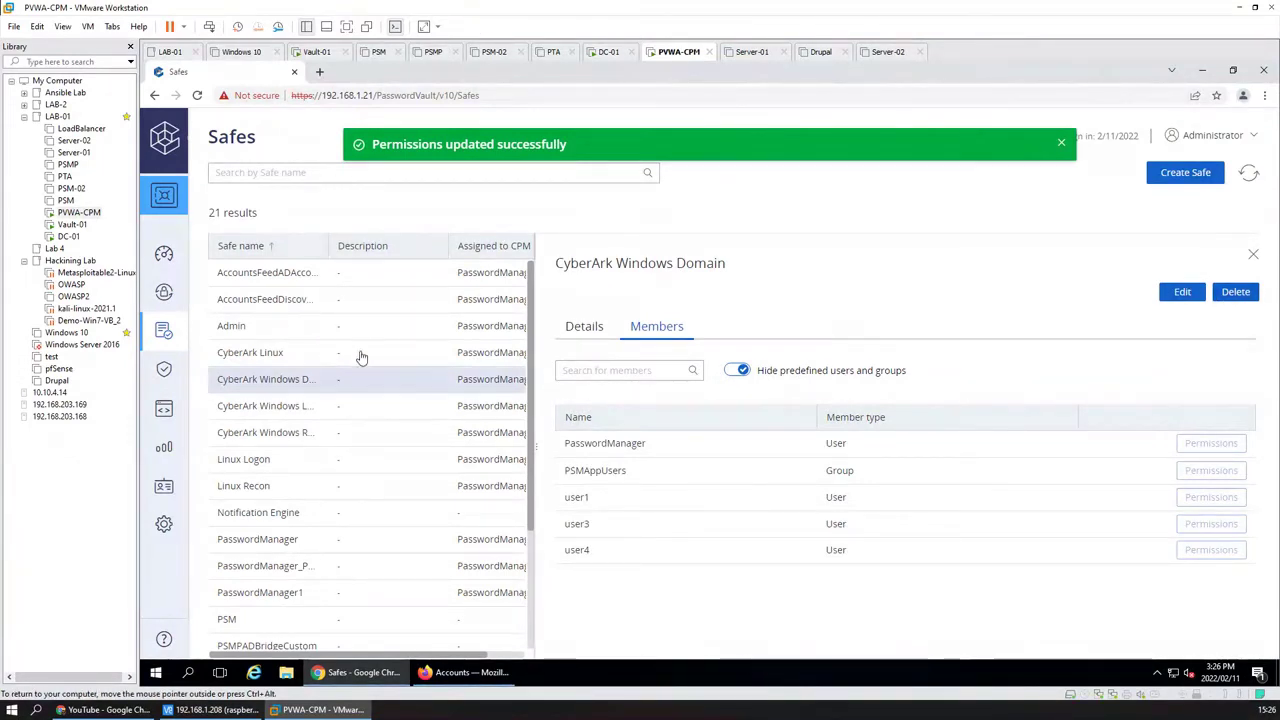
left_click(266, 379)
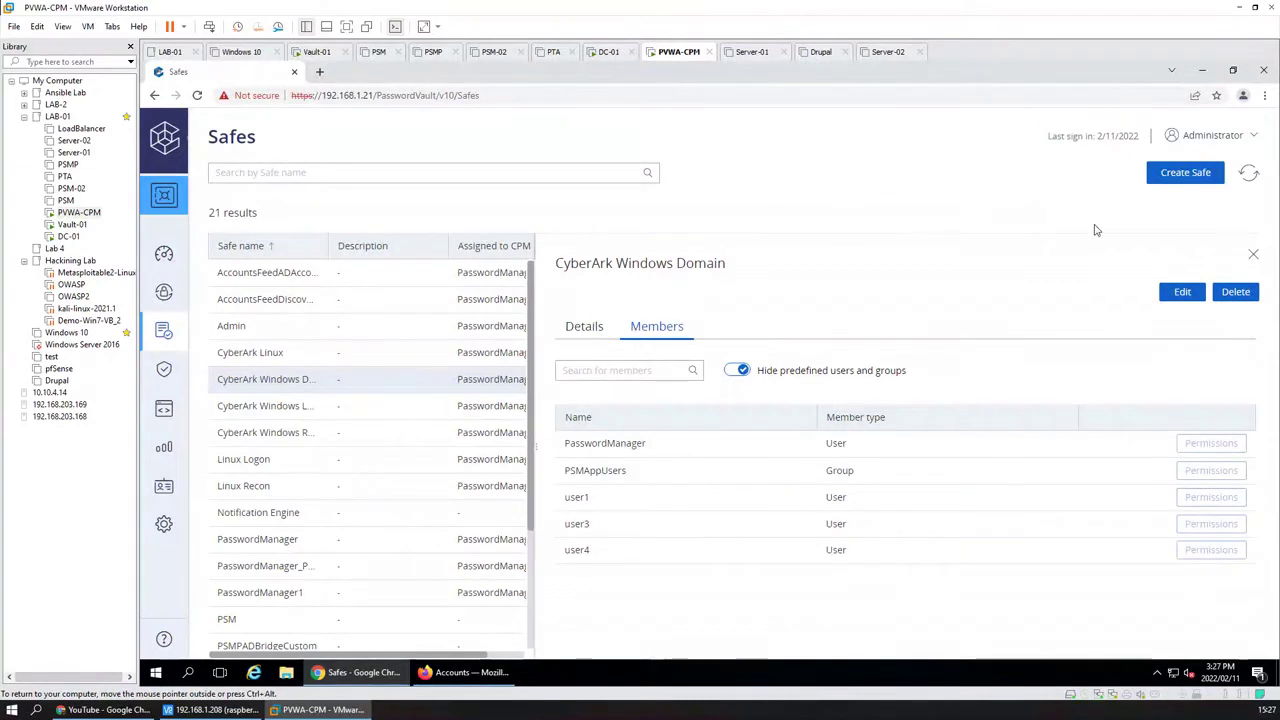
left_click(1253, 256)
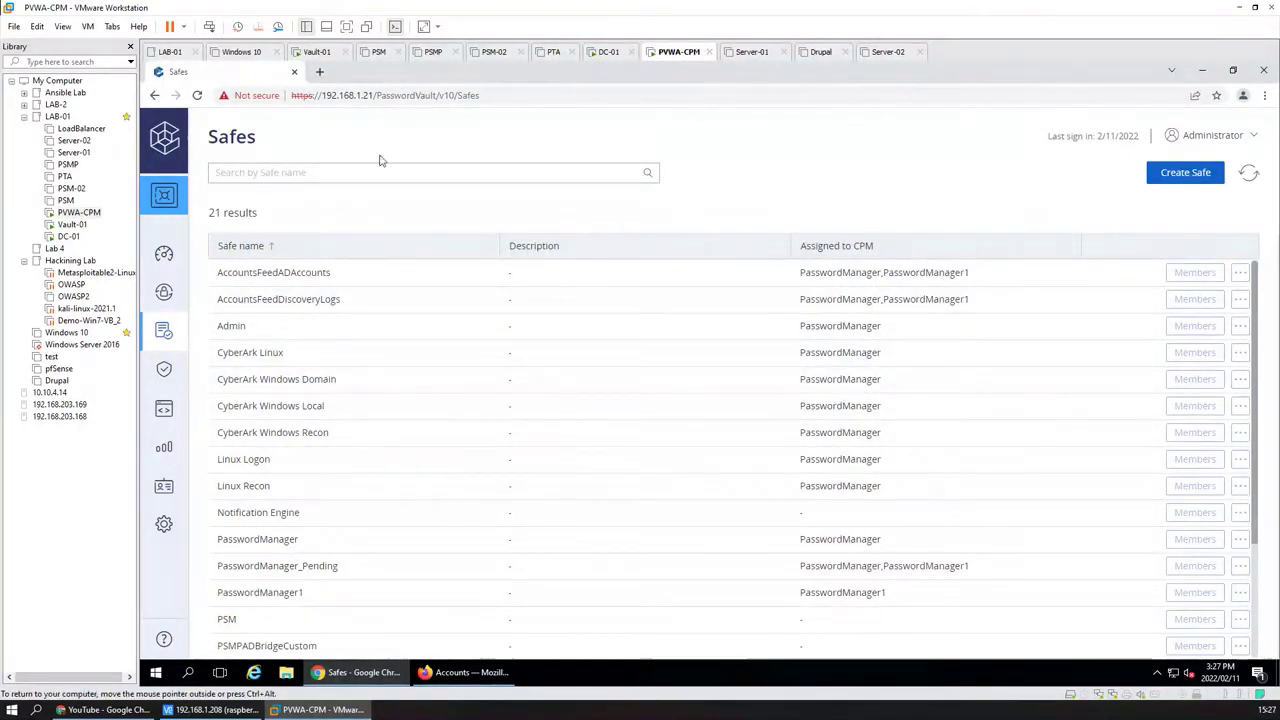
left_click(453, 673)
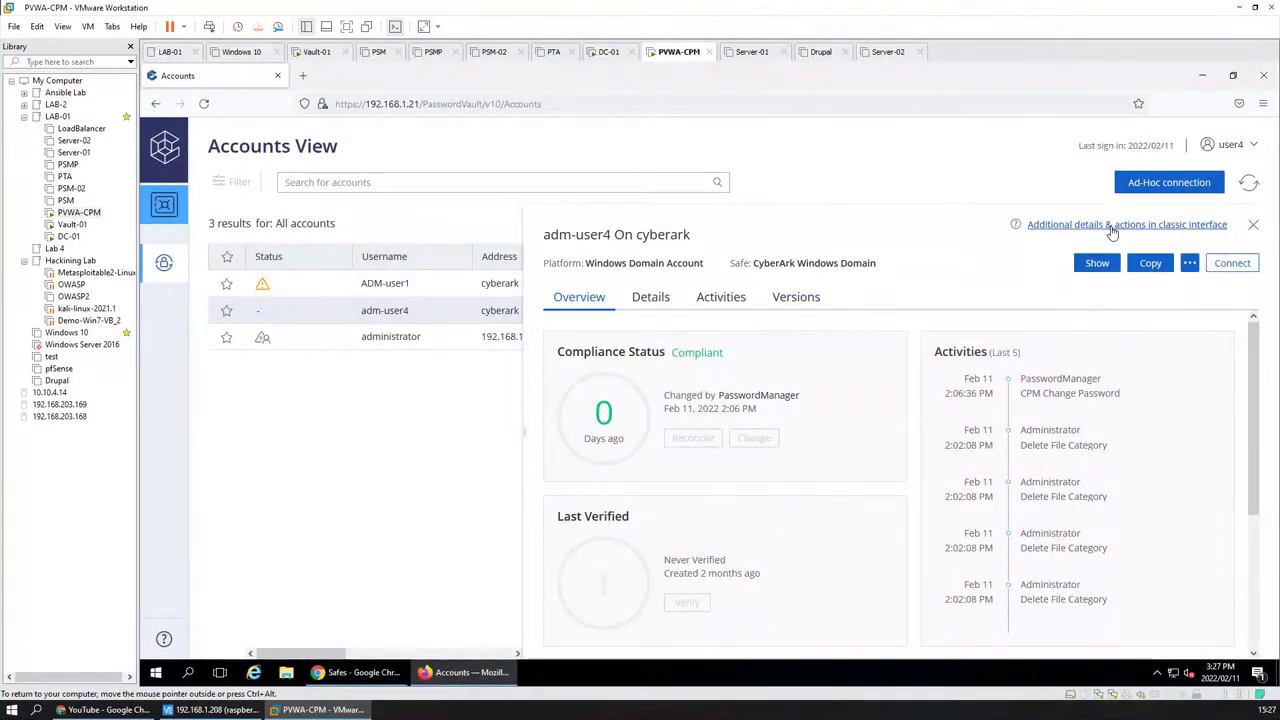
left_click(1112, 230)
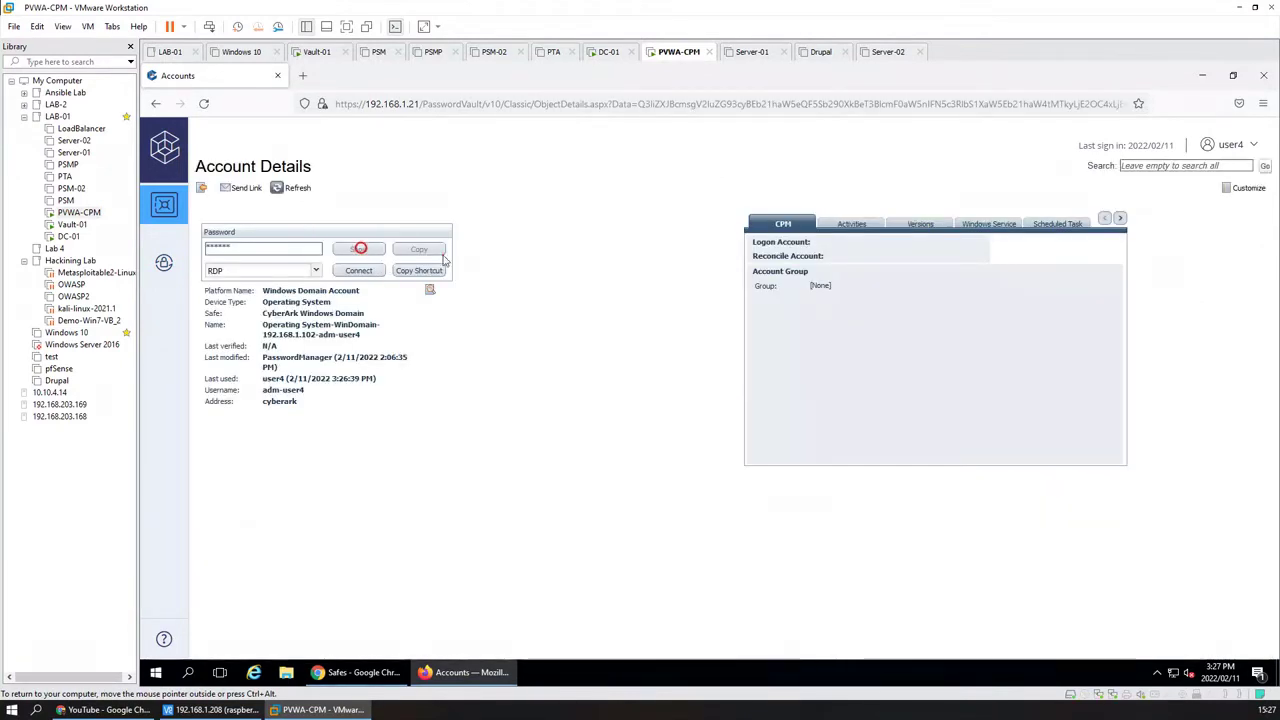
left_click(200, 187)
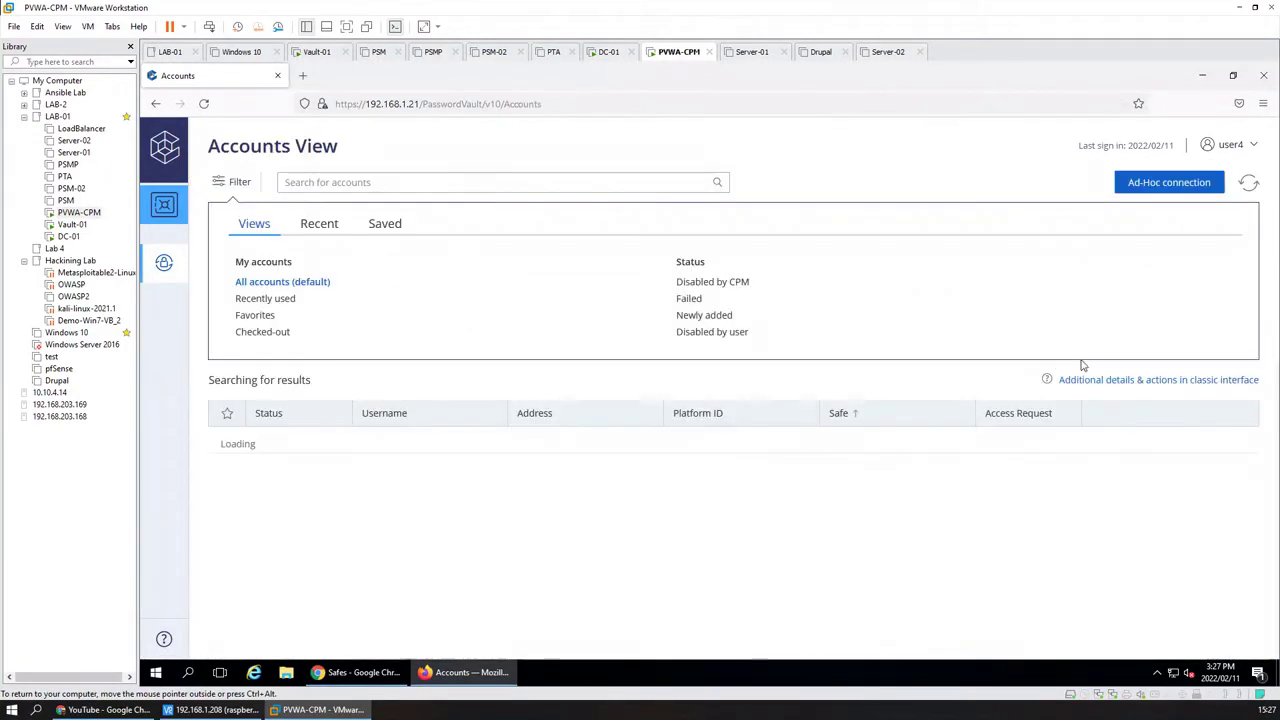
left_click(428, 467)
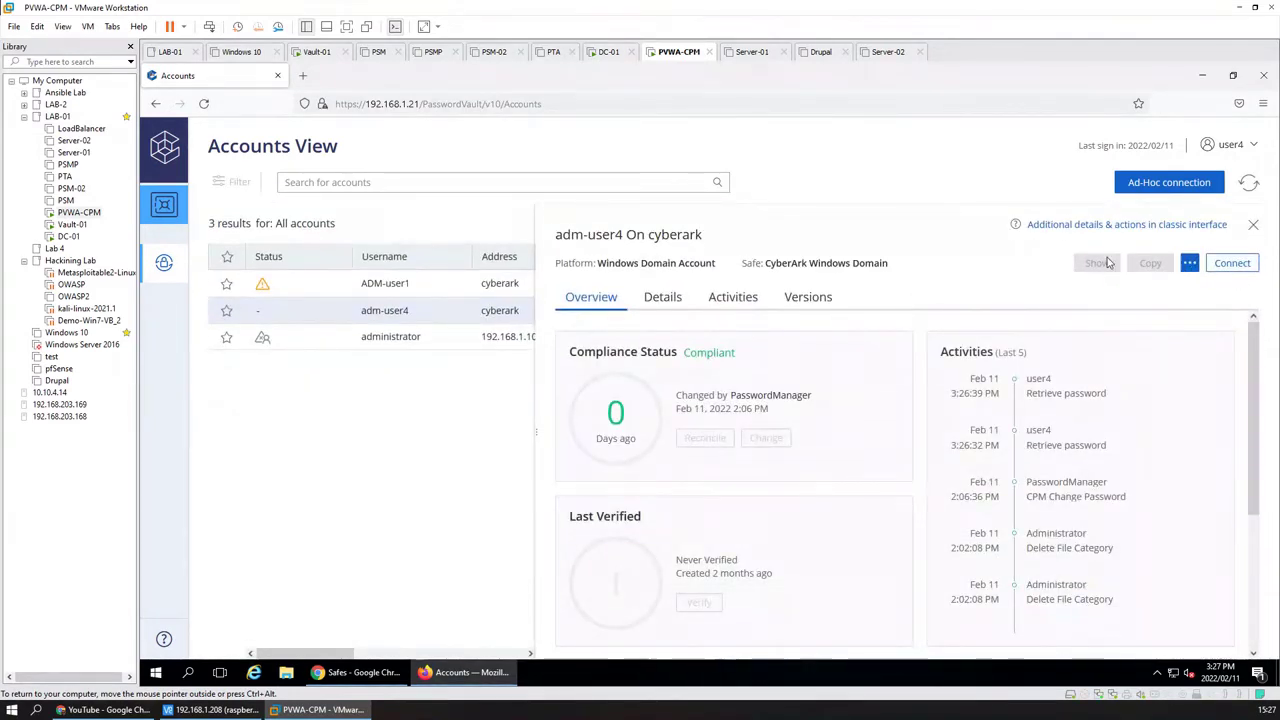
left_click(355, 672)
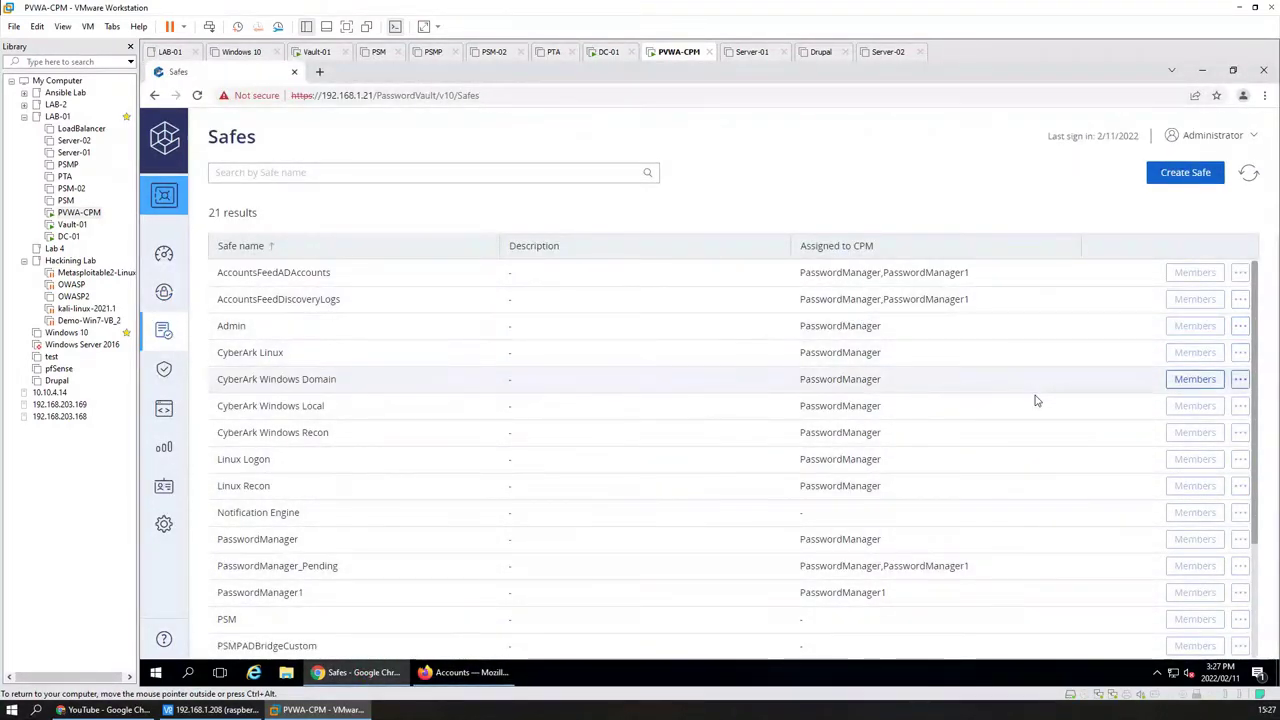
Step: Open user4's membership on CyberArk Windows Domain and save it with Retrieve accounts ticked
left_click(1214, 384)
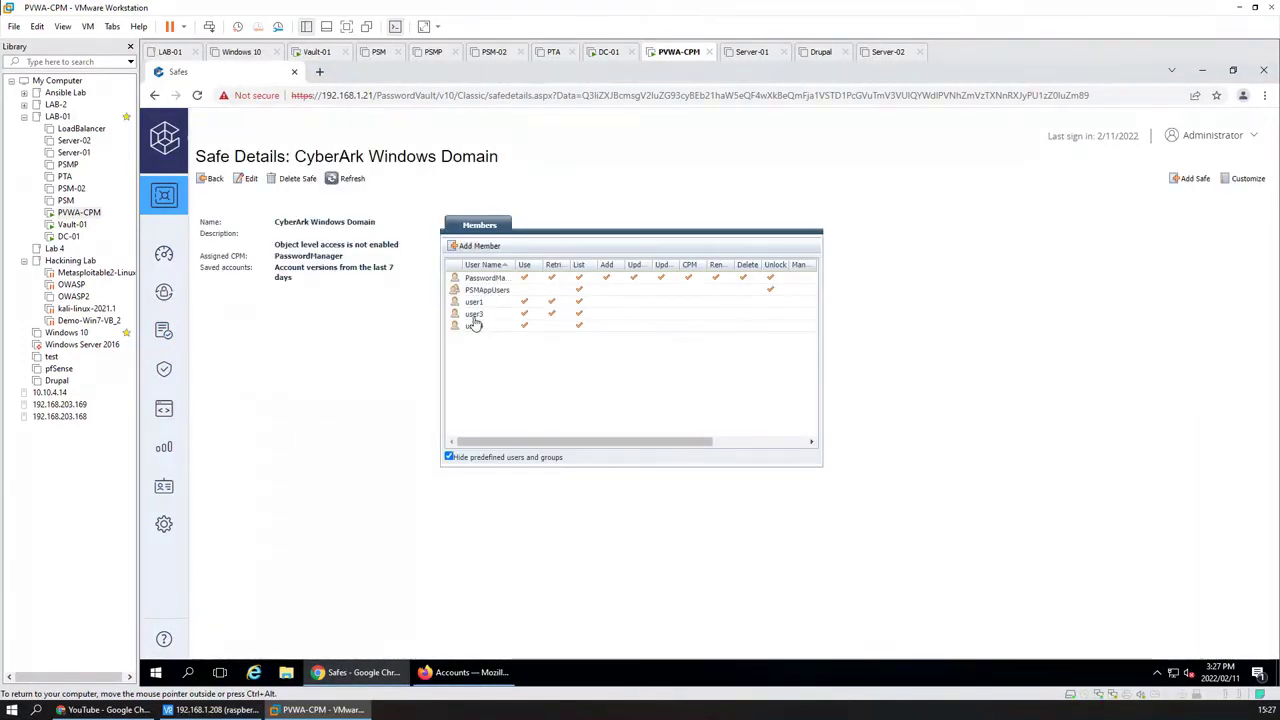
double_click(549, 330)
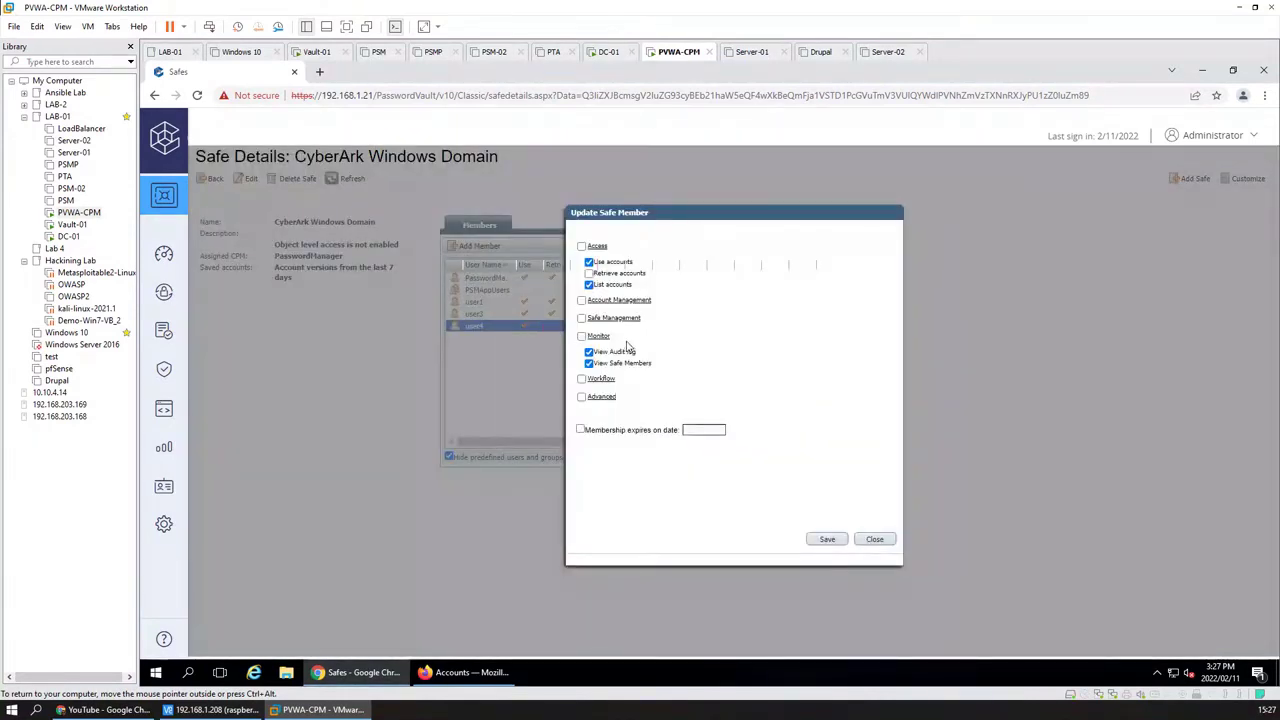
left_click(827, 540)
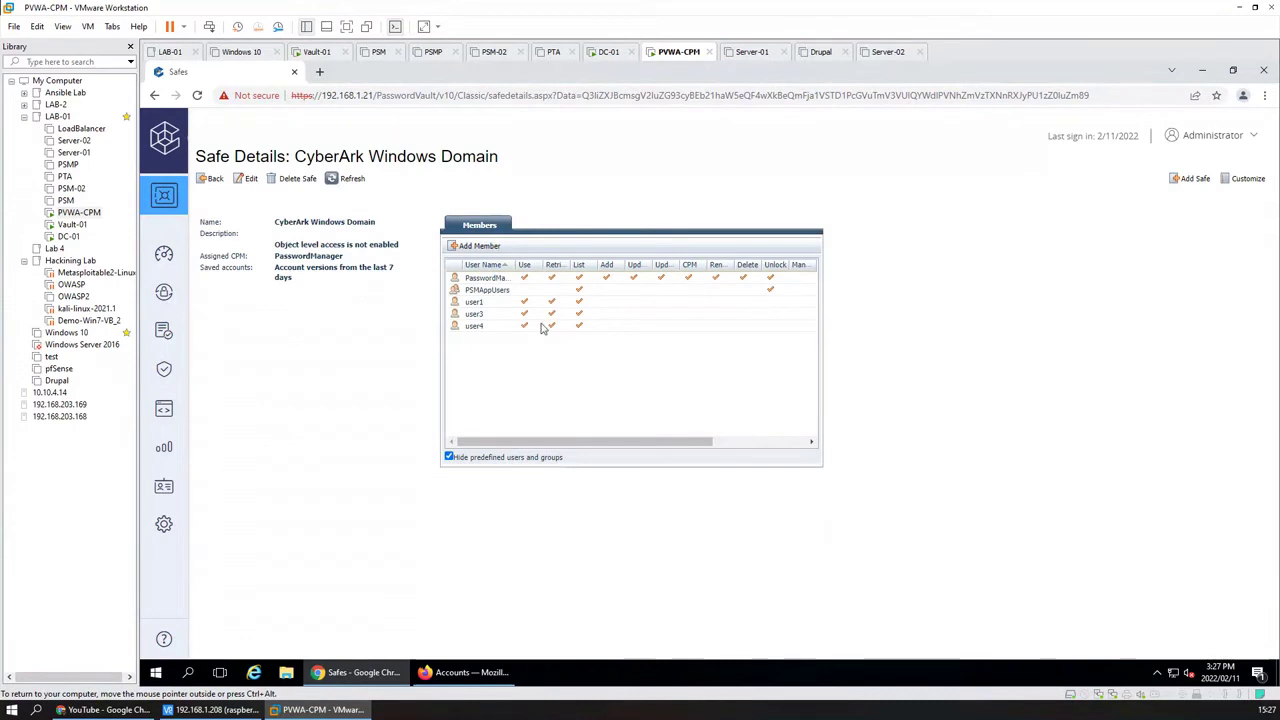
Step: As user4, open adm-user4 in the classic interface, show its password, and start copying it
left_click(482, 677)
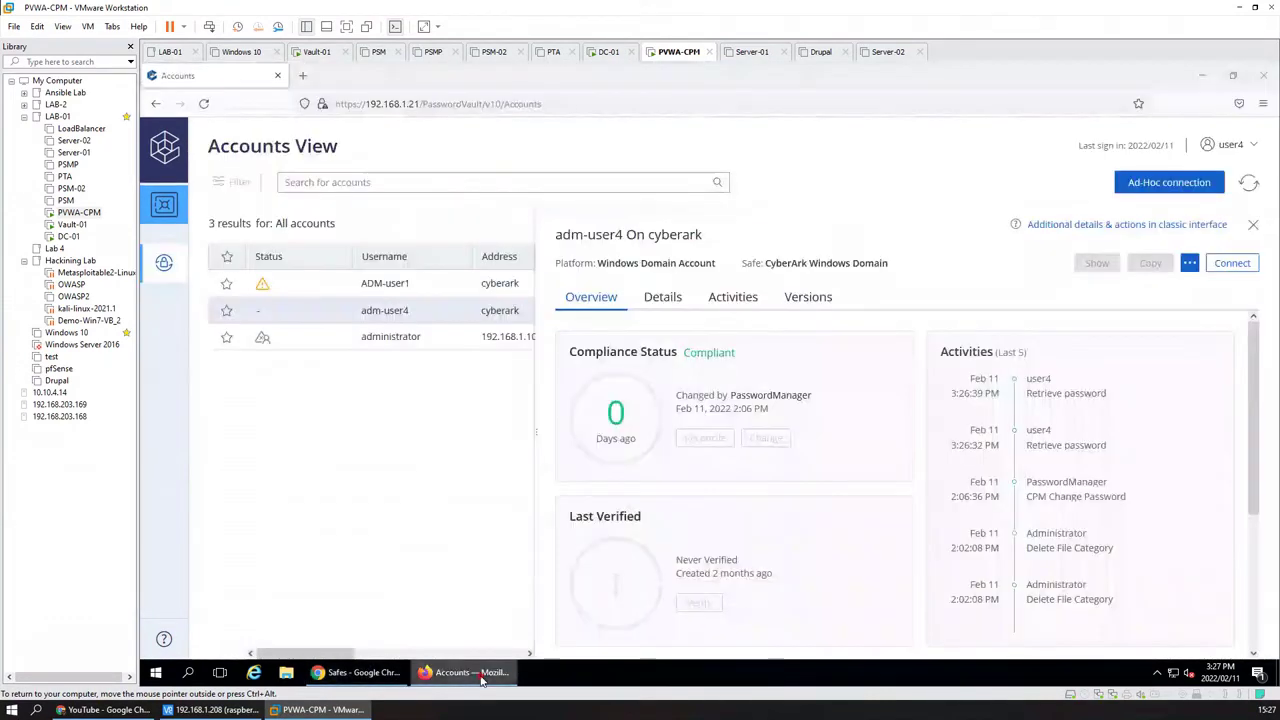
left_click(1251, 186)
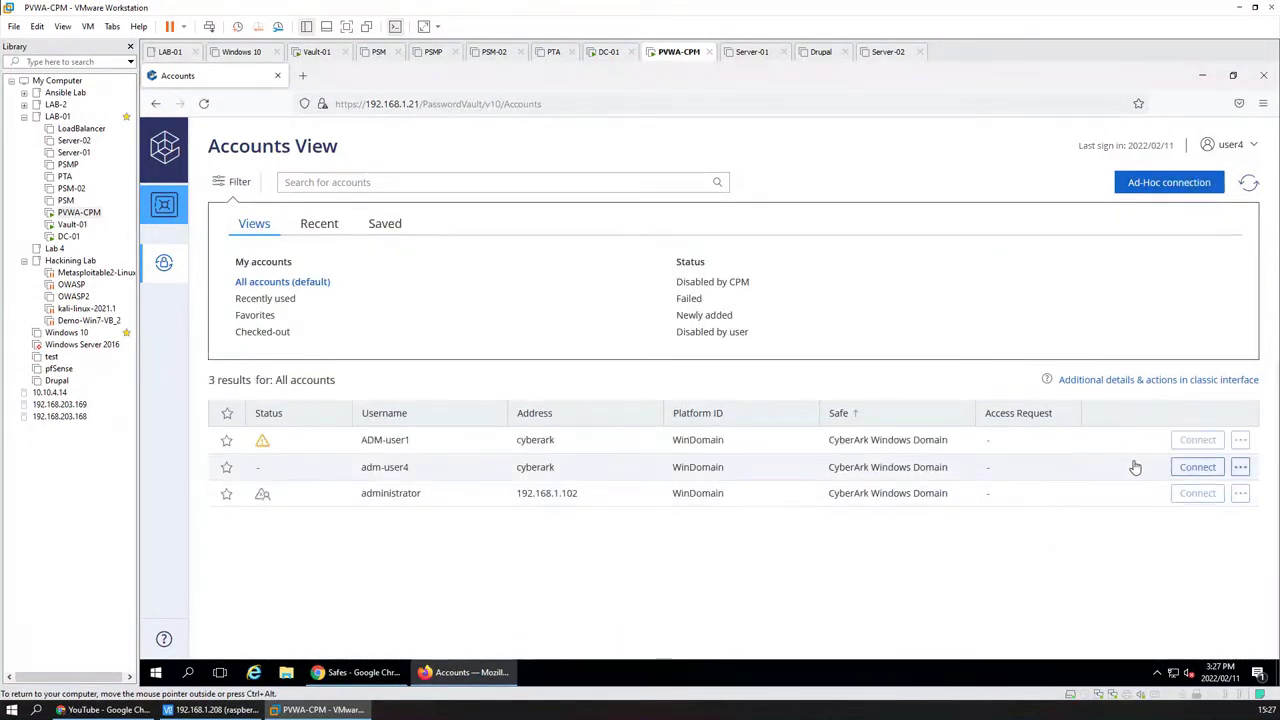
left_click(391, 467)
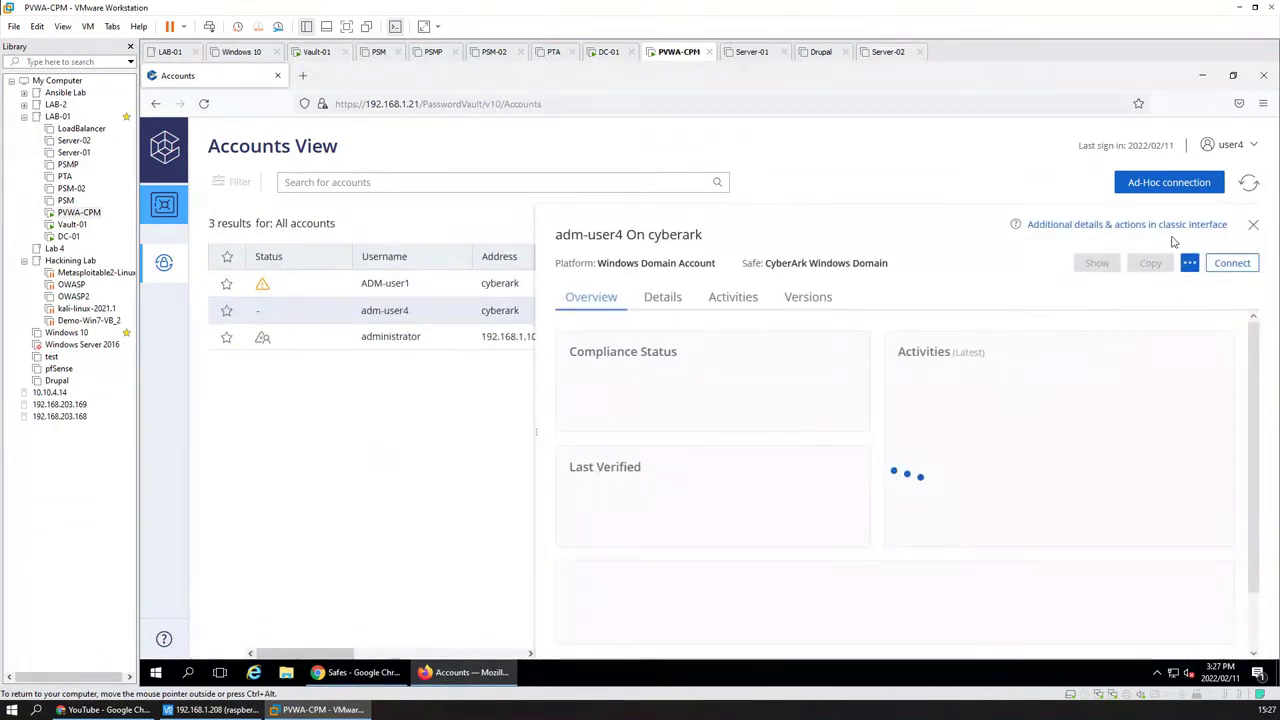
left_click(1107, 225)
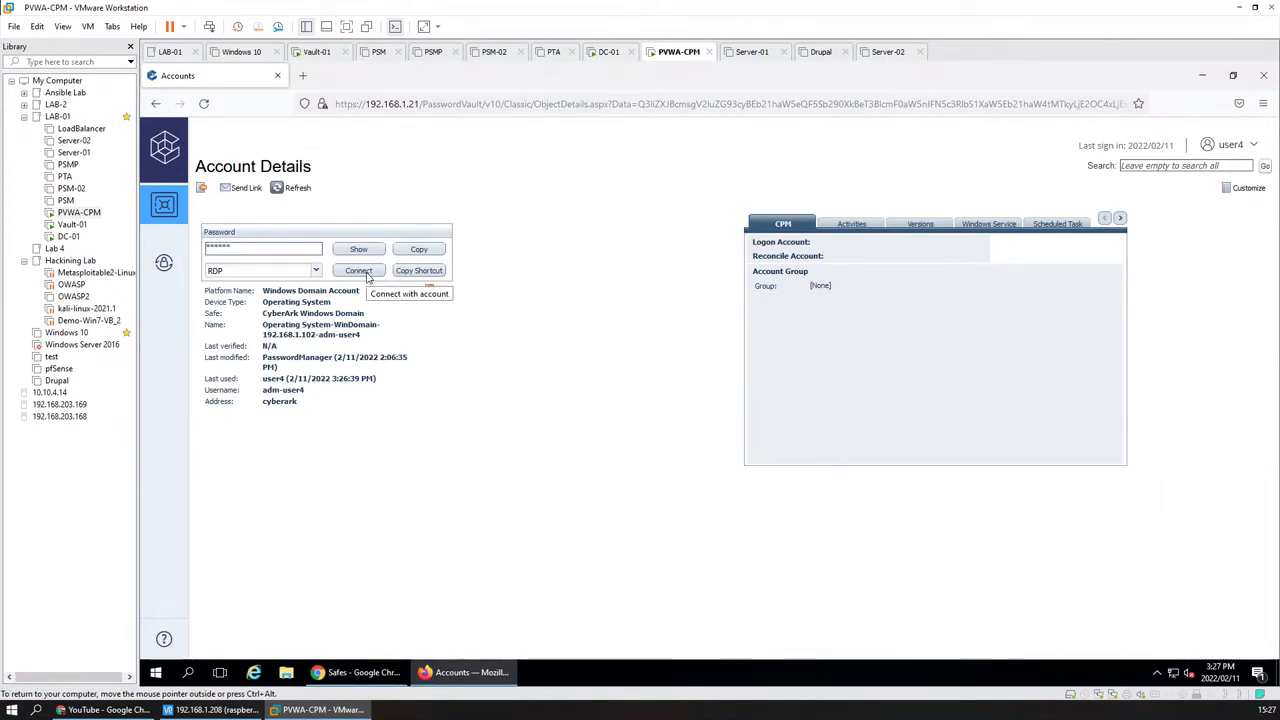
left_click(360, 250)
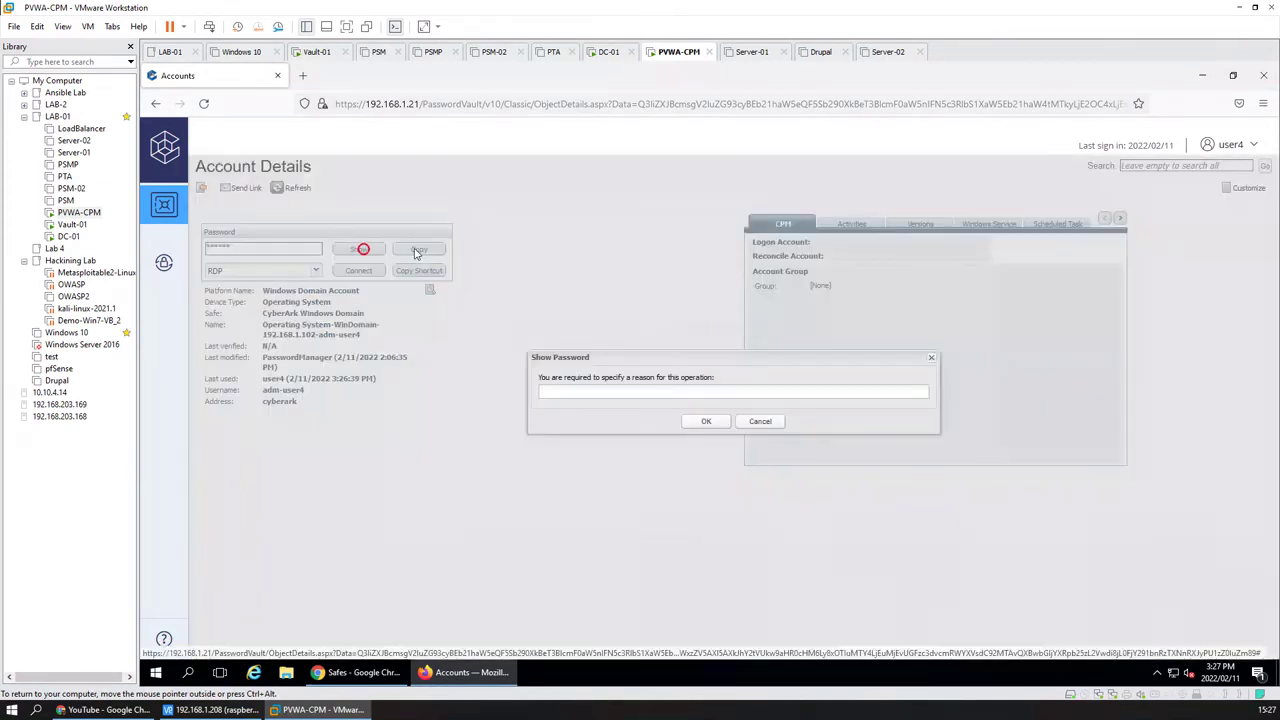
left_click(708, 421)
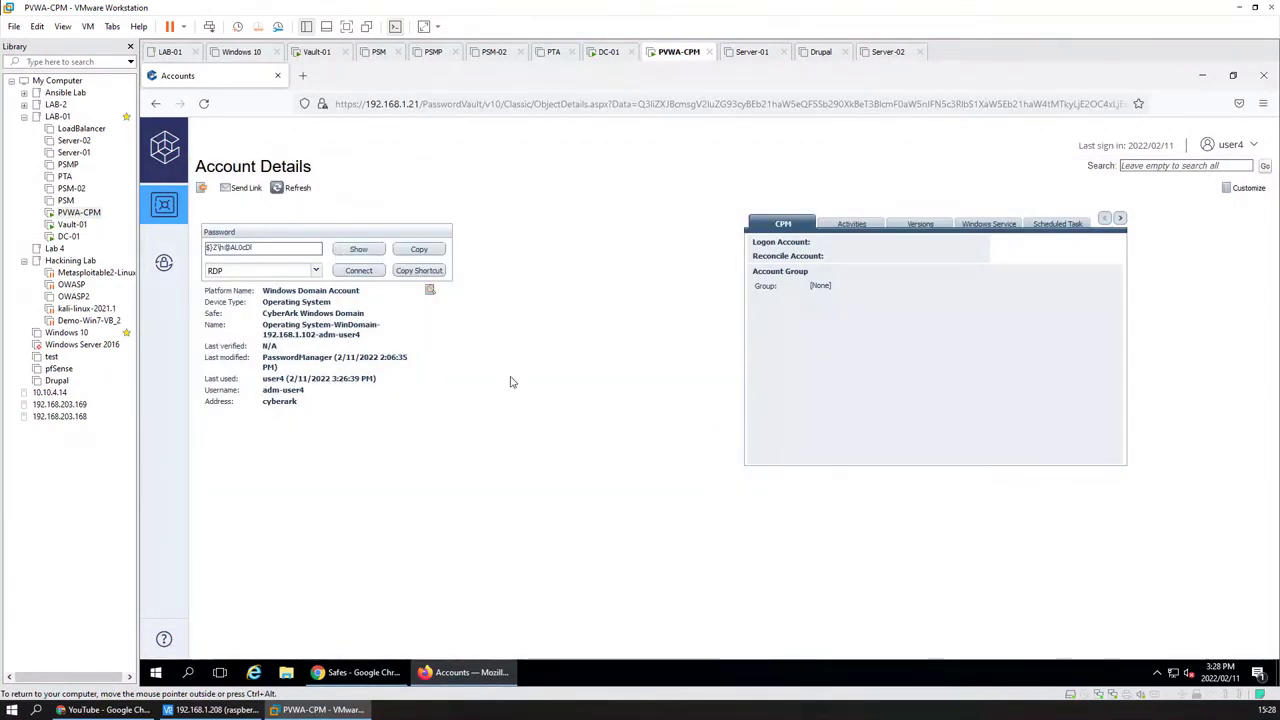
left_click(419, 249)
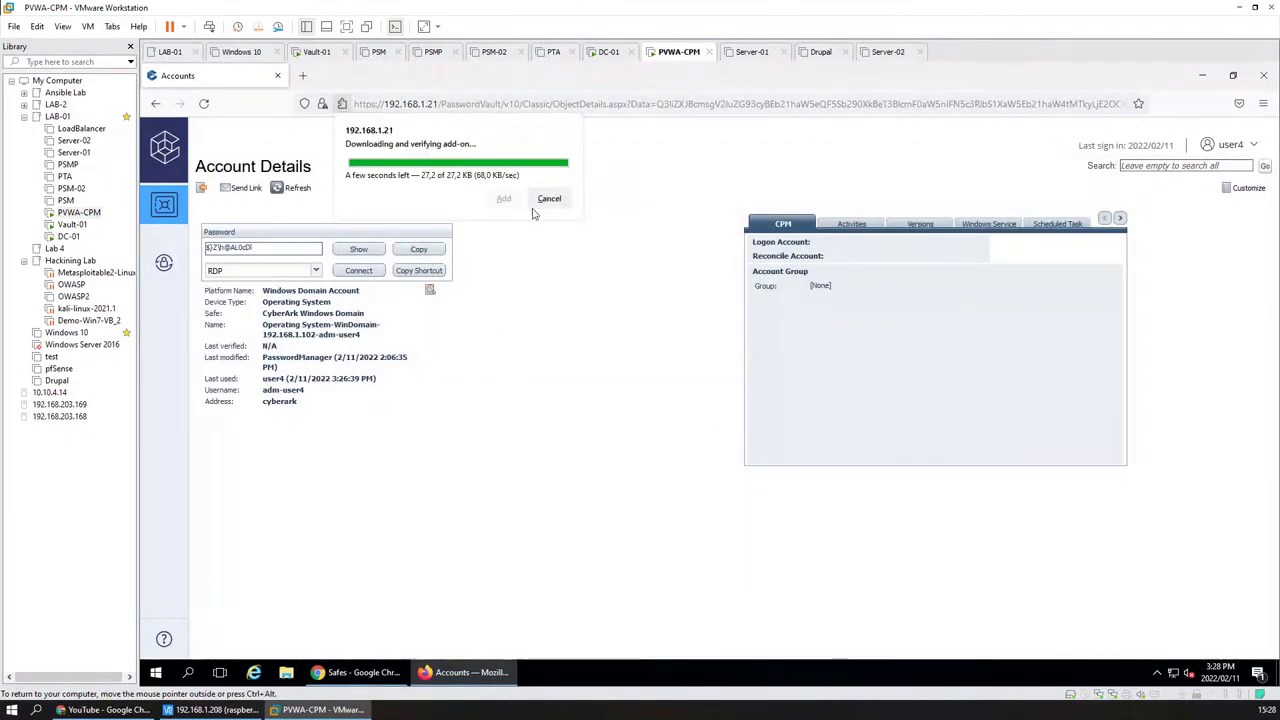